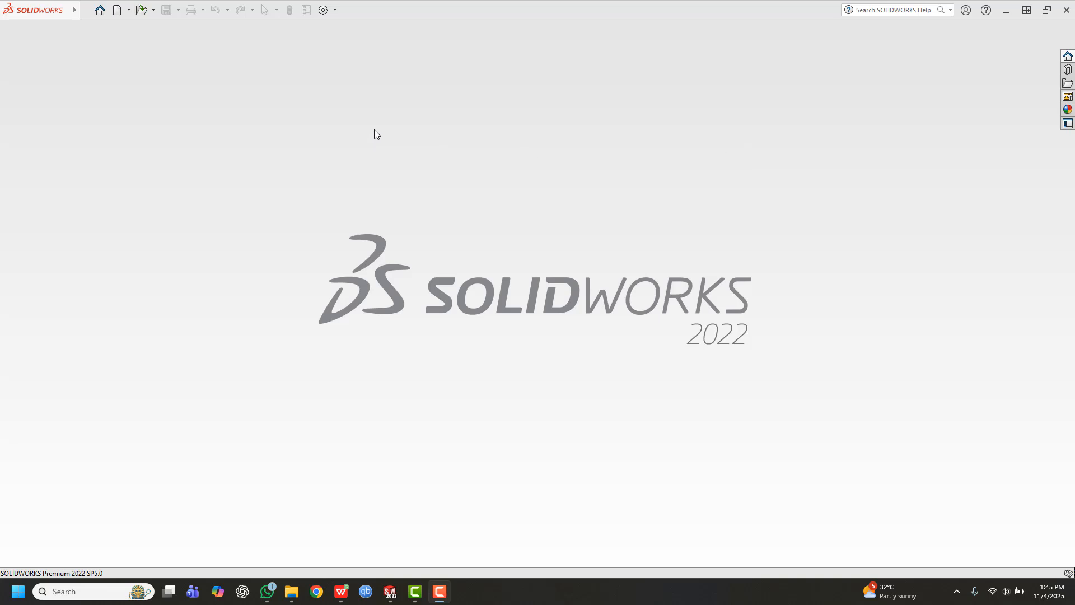
Create a new part document and start a sketch on the Front Plane
left_click(117, 10)
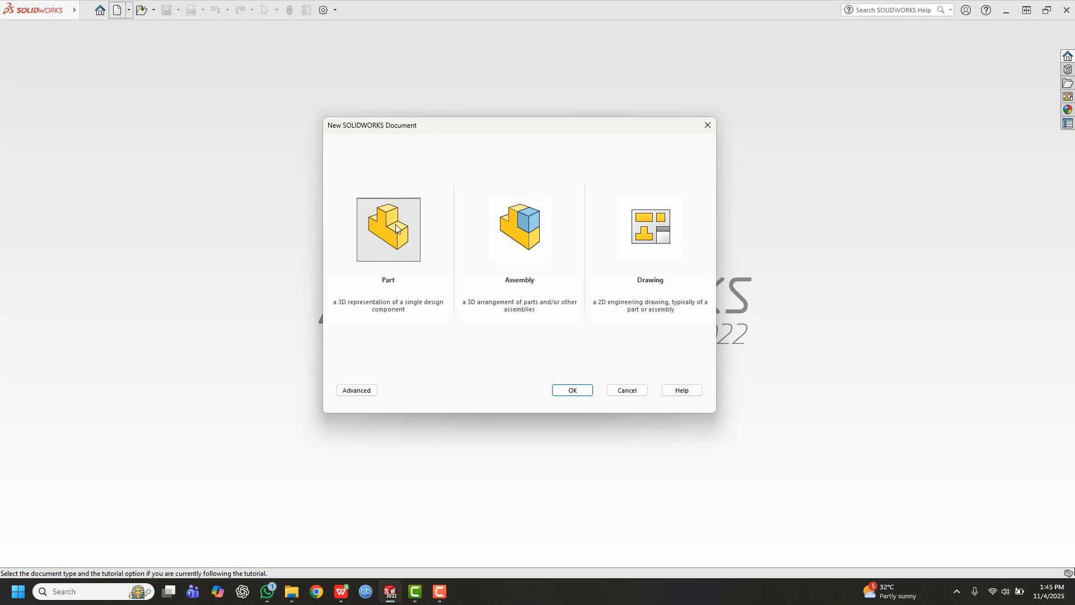
left_click(568, 388)
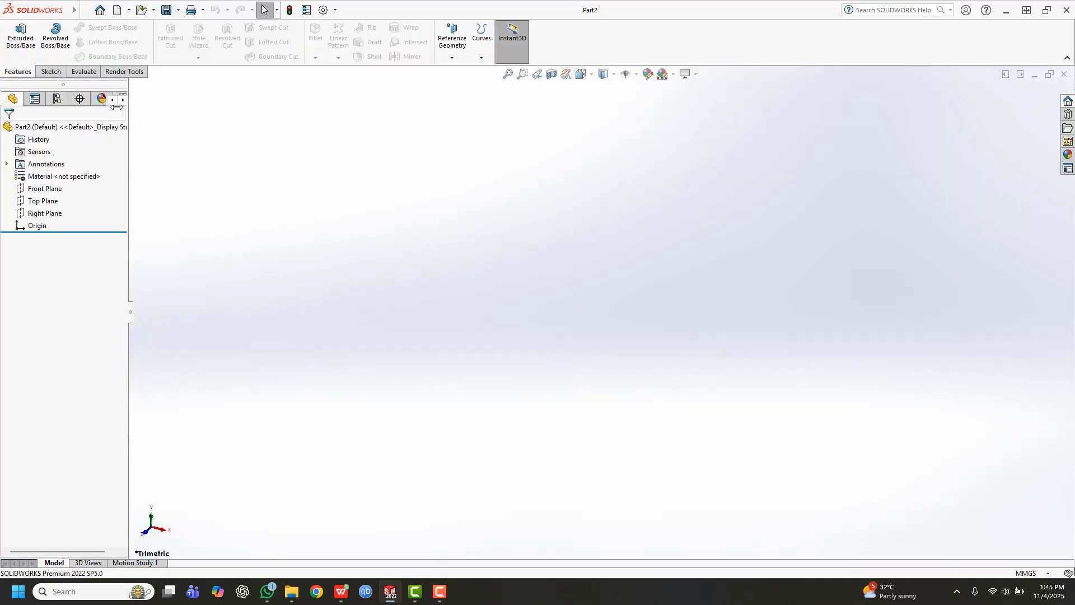
left_click(51, 72)
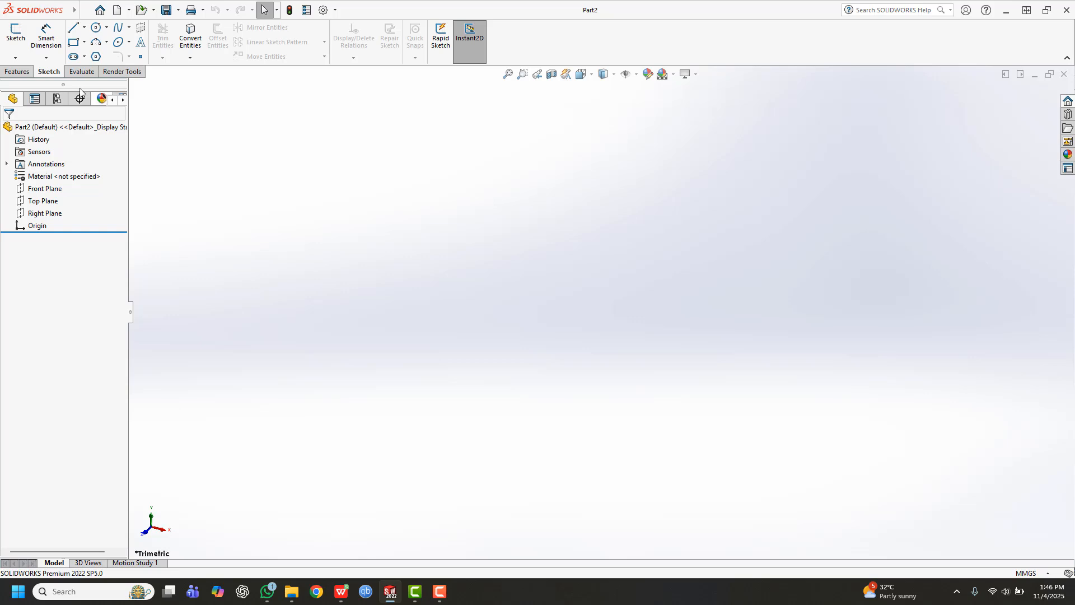
left_click(16, 35)
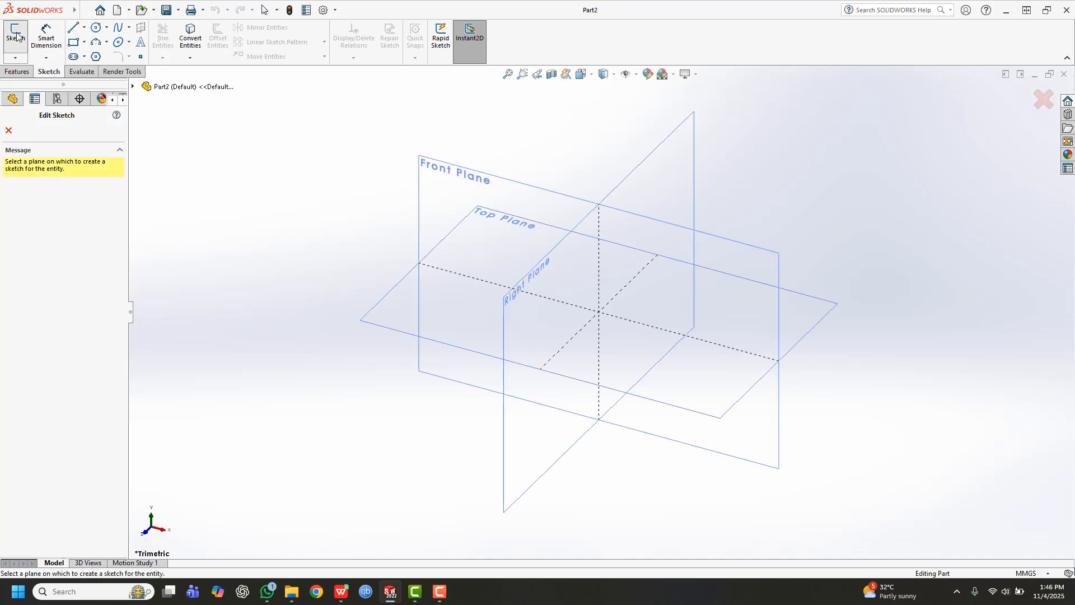
left_click(445, 166)
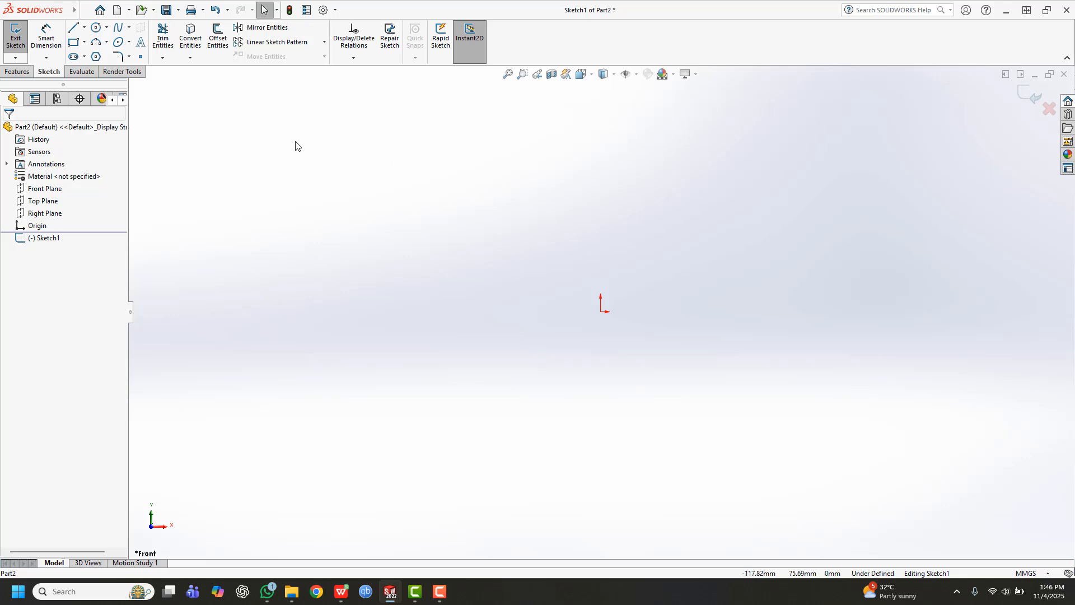
Sketch an L-shaped path from the origin: a vertical line down about 40.6 mm, continued by a horizontal line about 113.4 mm in the positive X direction
left_click(72, 27)
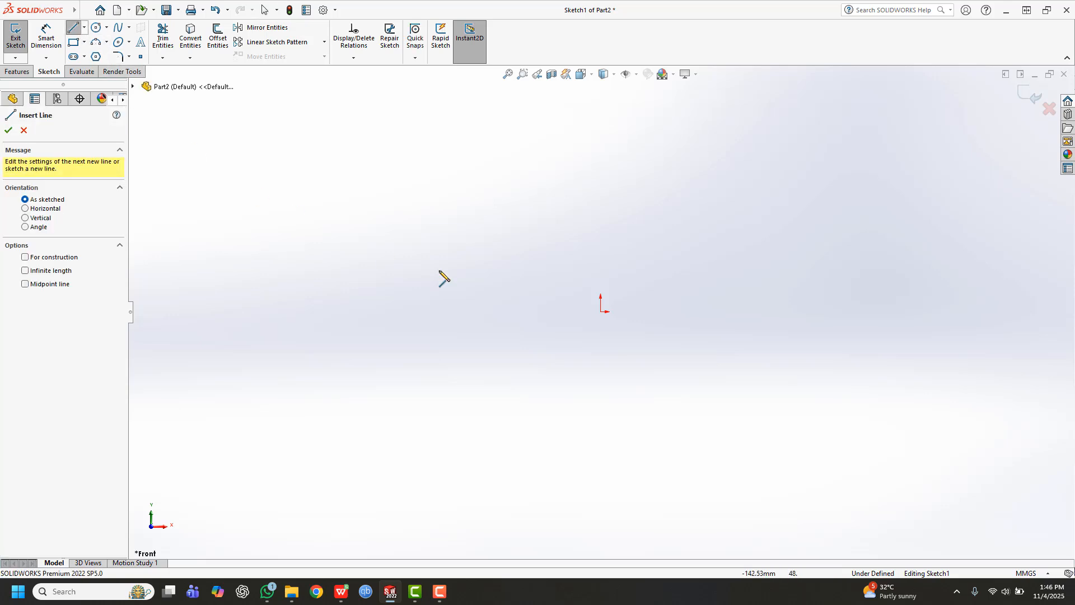
left_click(600, 312)
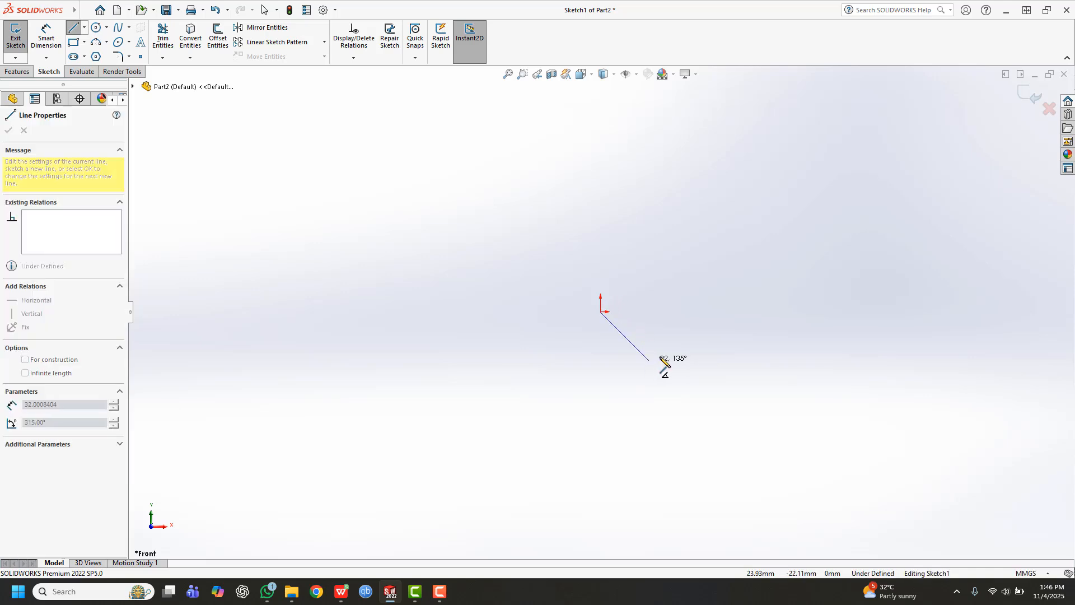
left_click(601, 399)
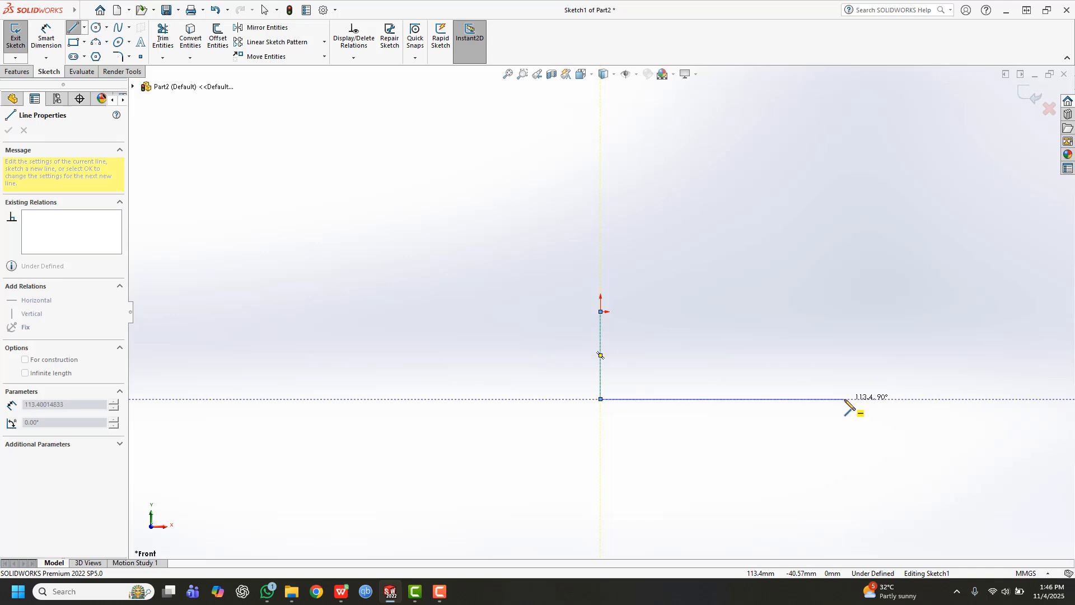
left_click(847, 399)
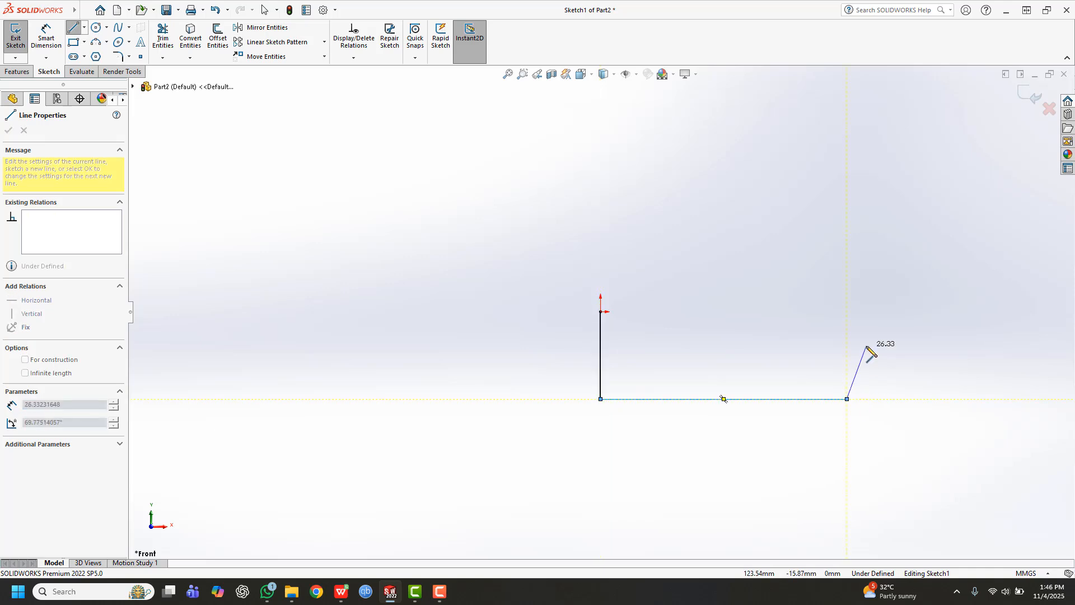
key("Escape")
key("Escape")
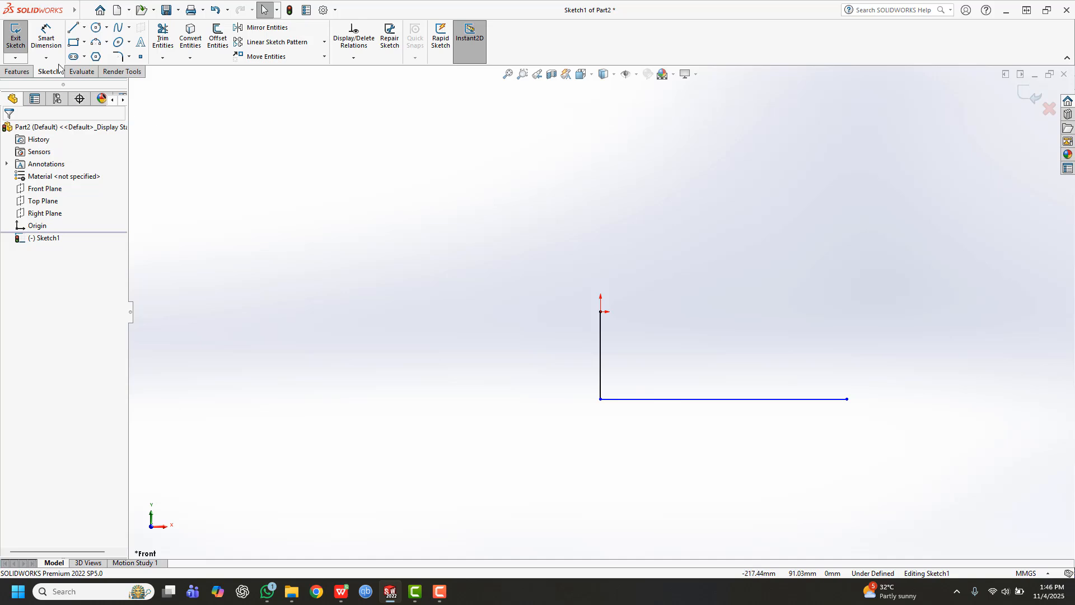
Dimension the vertical line of the L-shaped path to 30 mm
left_click(46, 37)
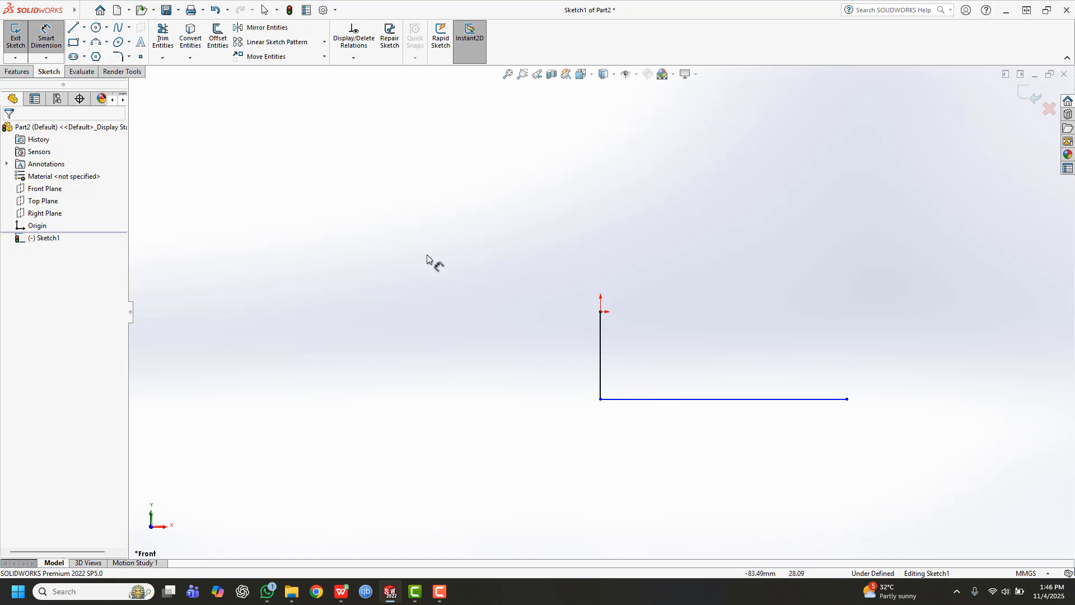
left_click(601, 336)
left_click(565, 352)
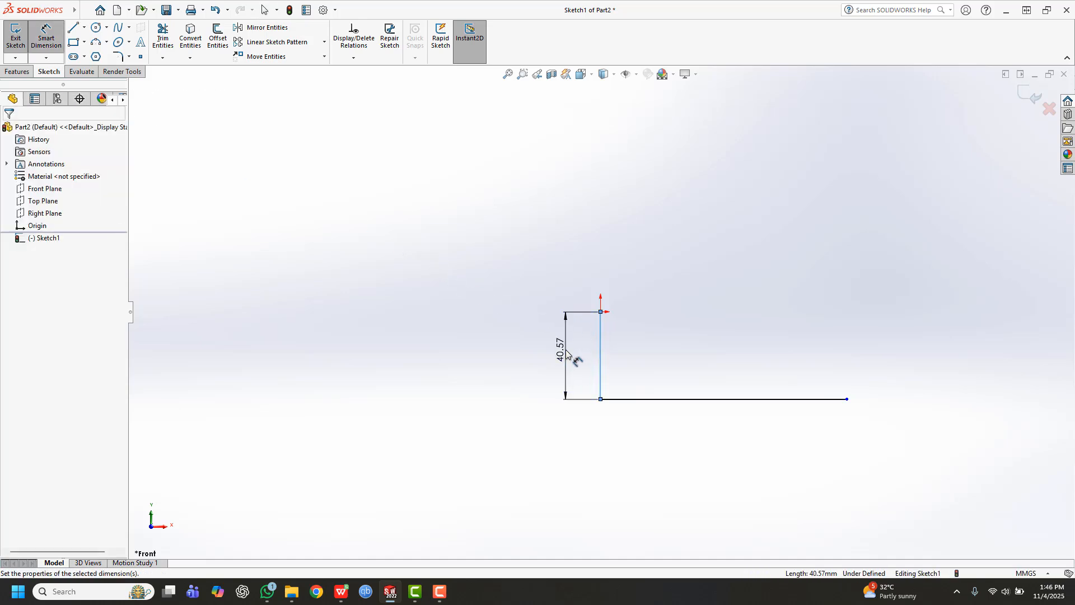
type("30")
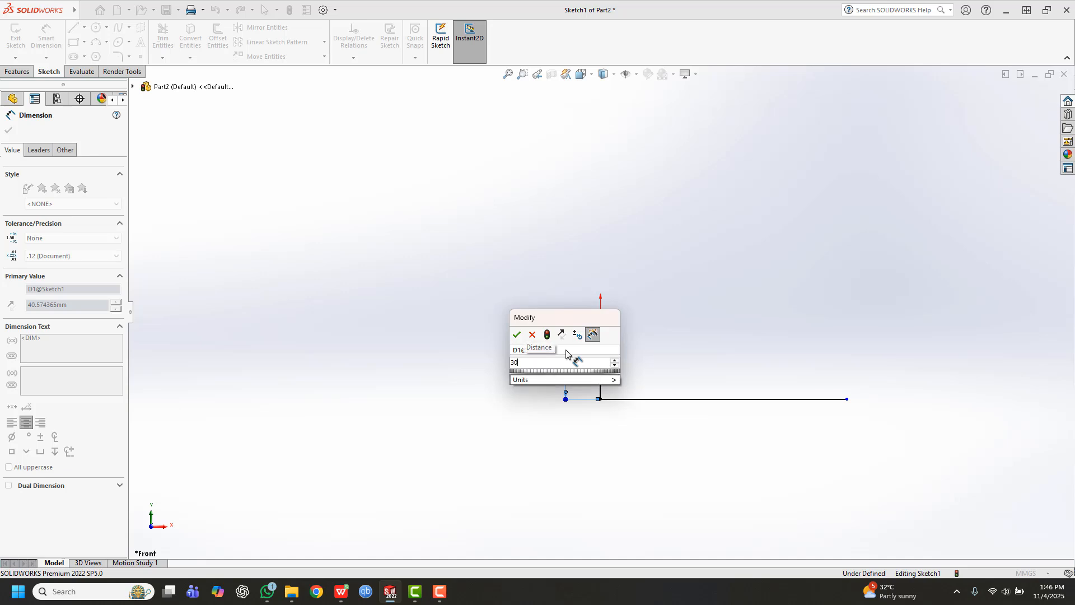
key("Return")
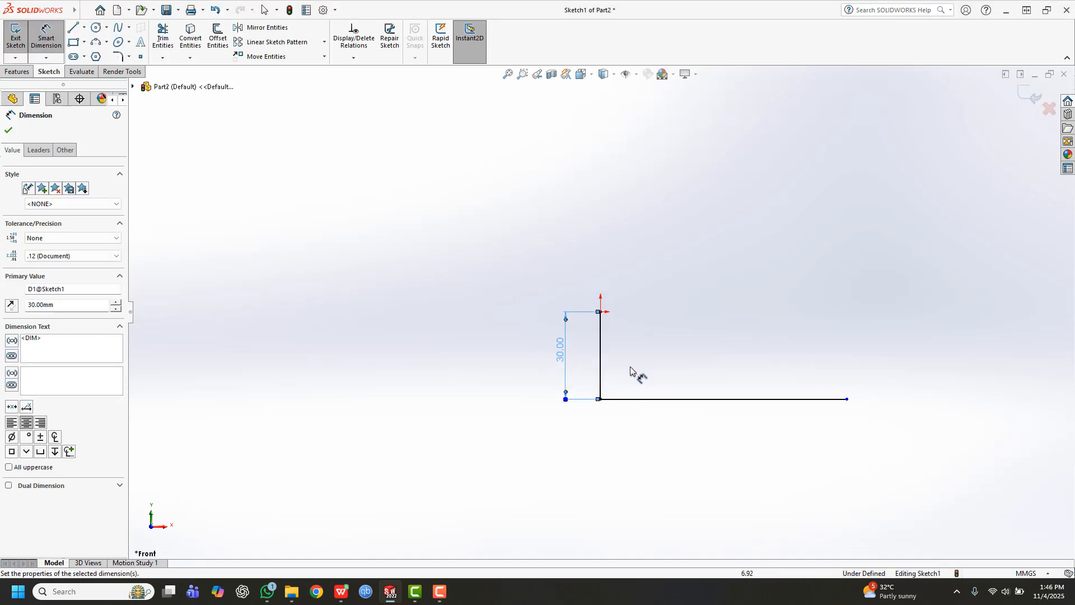
Dimension the horizontal line of the L-shaped path to 80 mm
left_click(664, 399)
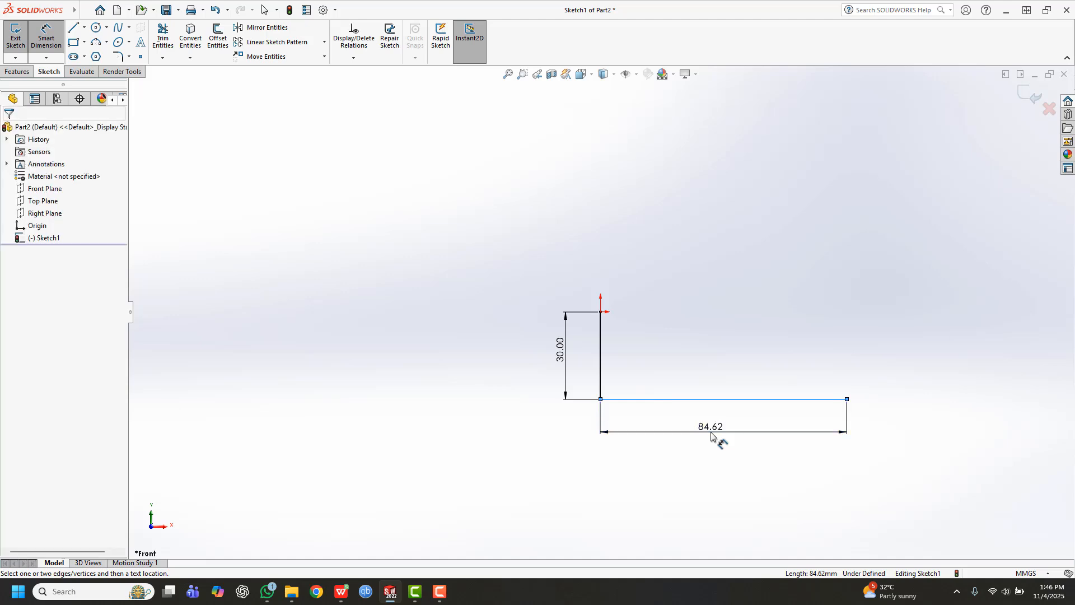
left_click(711, 433)
type("80")
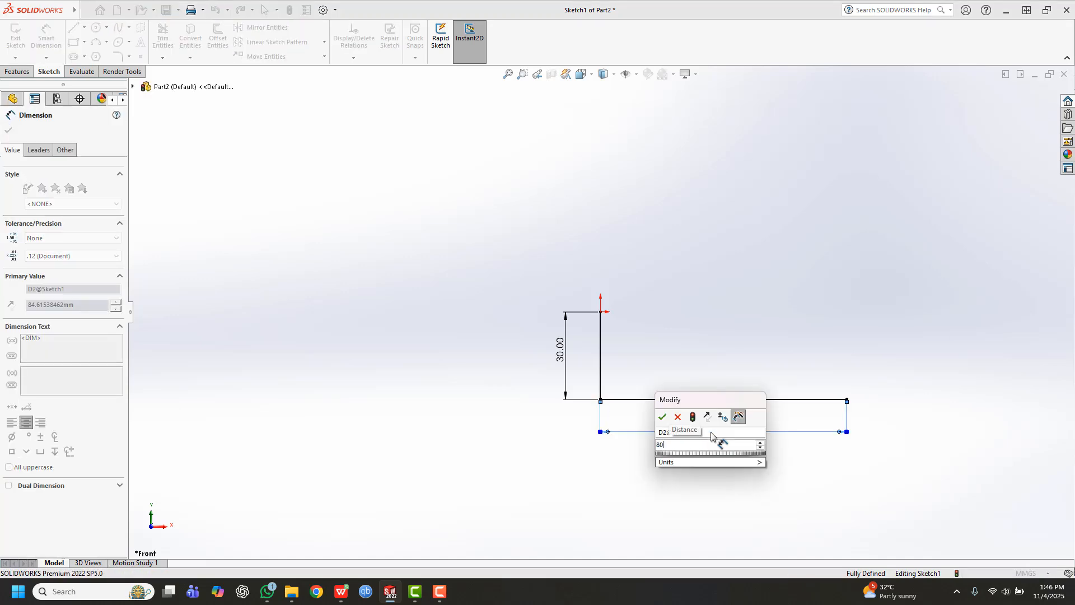
key("Return")
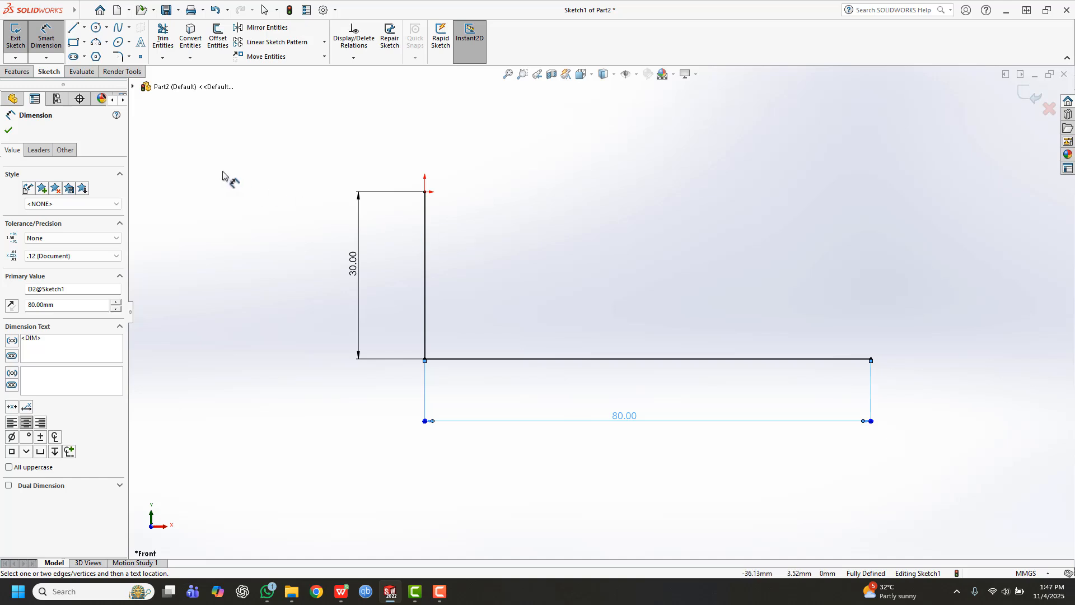
Round the corner between the two lines with a 10 mm sketch fillet and finish the sketch
left_click(117, 57)
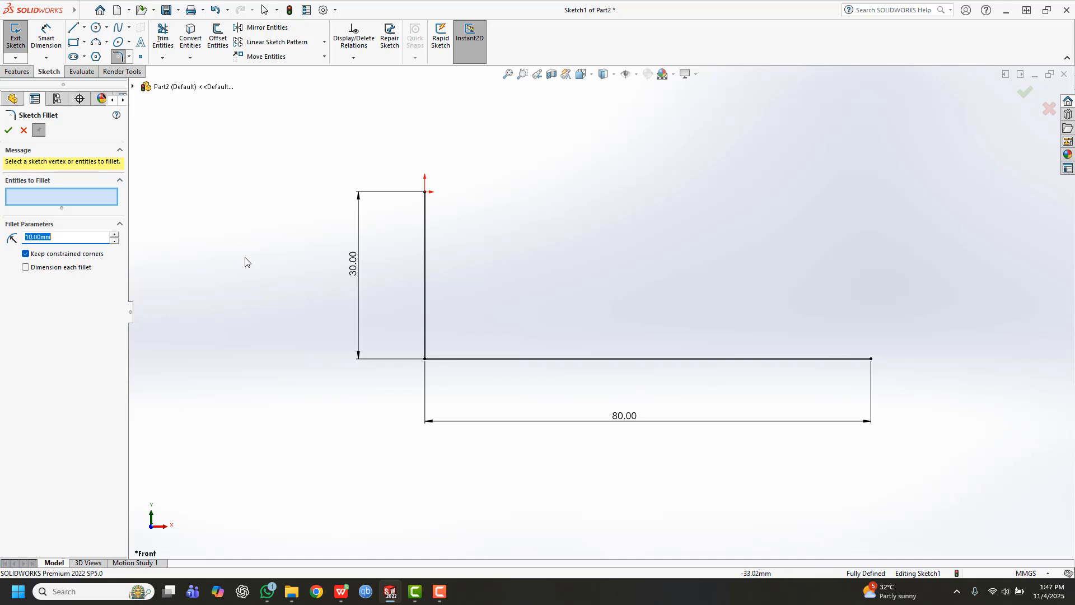
left_click(425, 359)
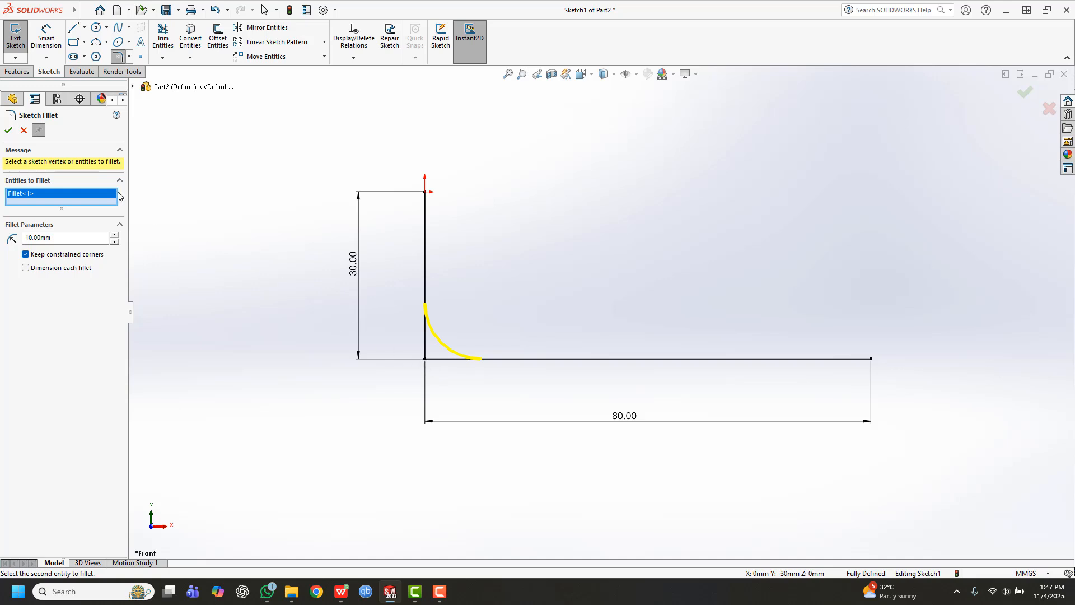
left_click(9, 131)
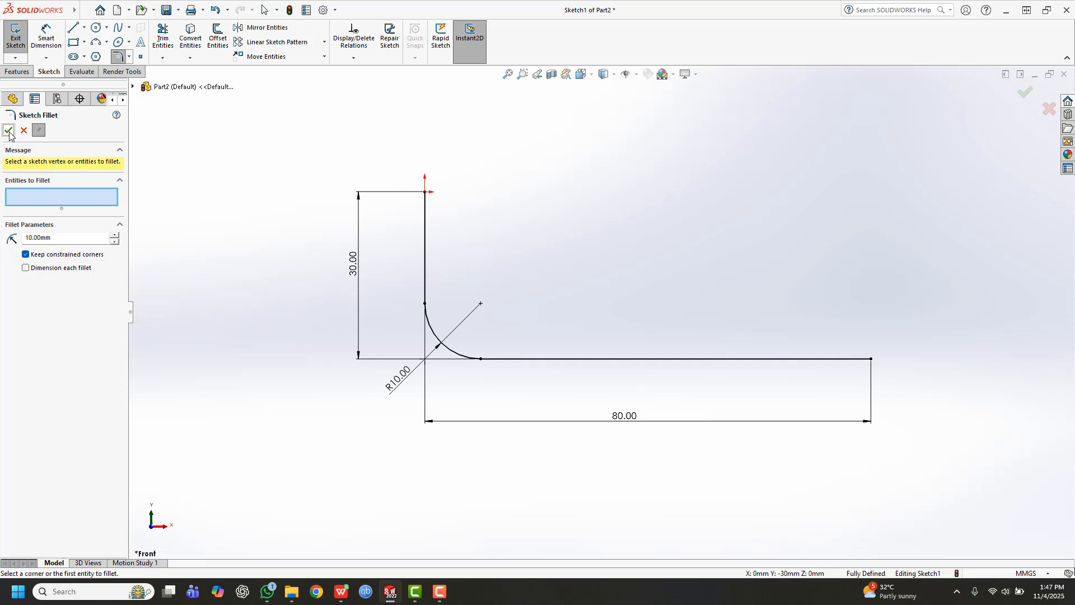
left_click(8, 131)
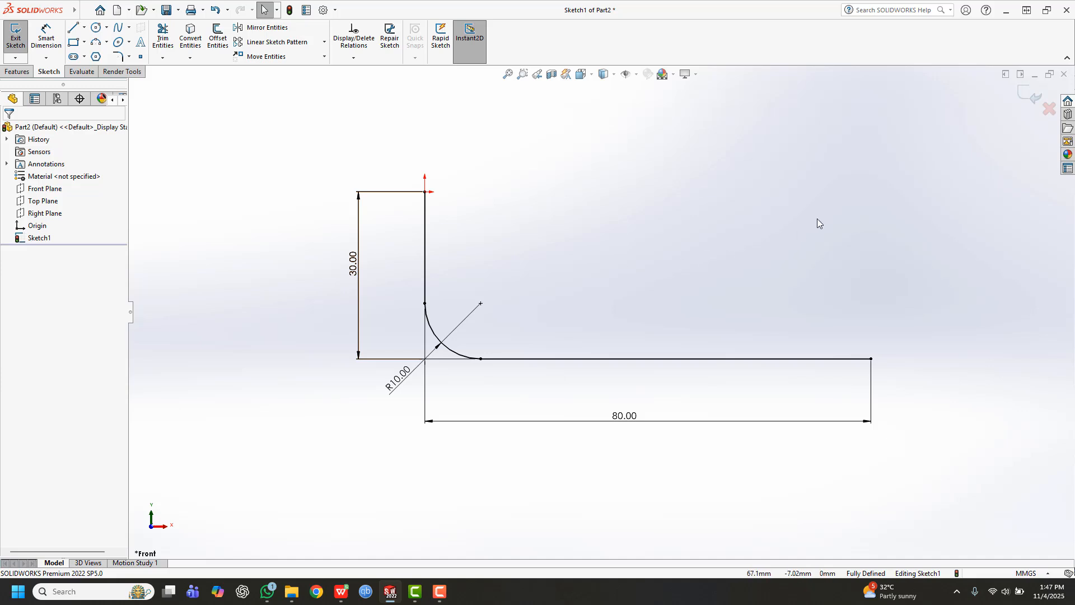
left_click(1022, 97)
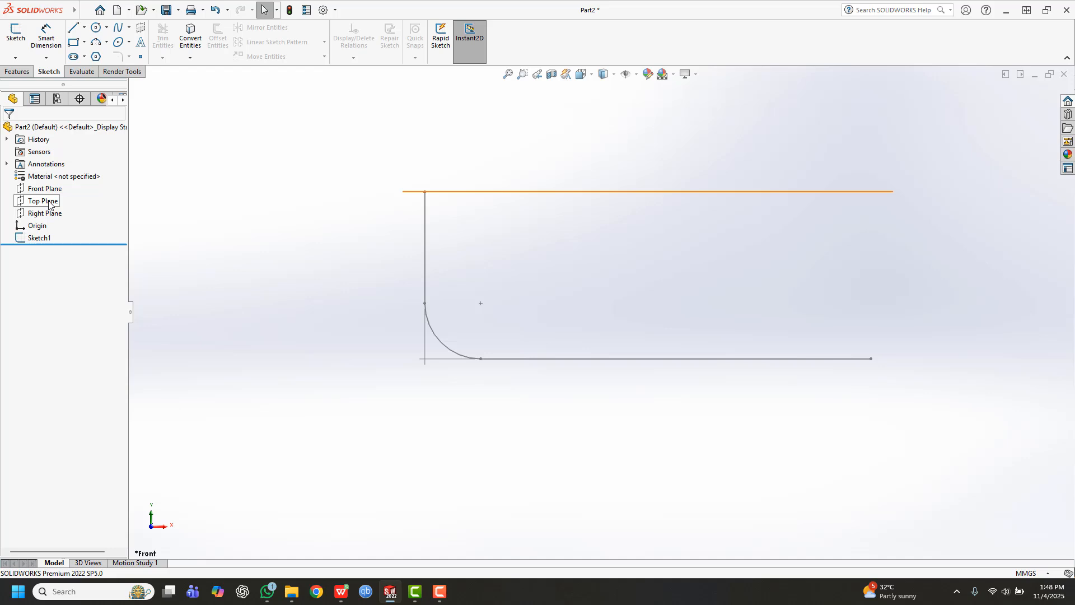
Start a new sketch on the Top Plane and orient the view normal to that plane
left_click(48, 202)
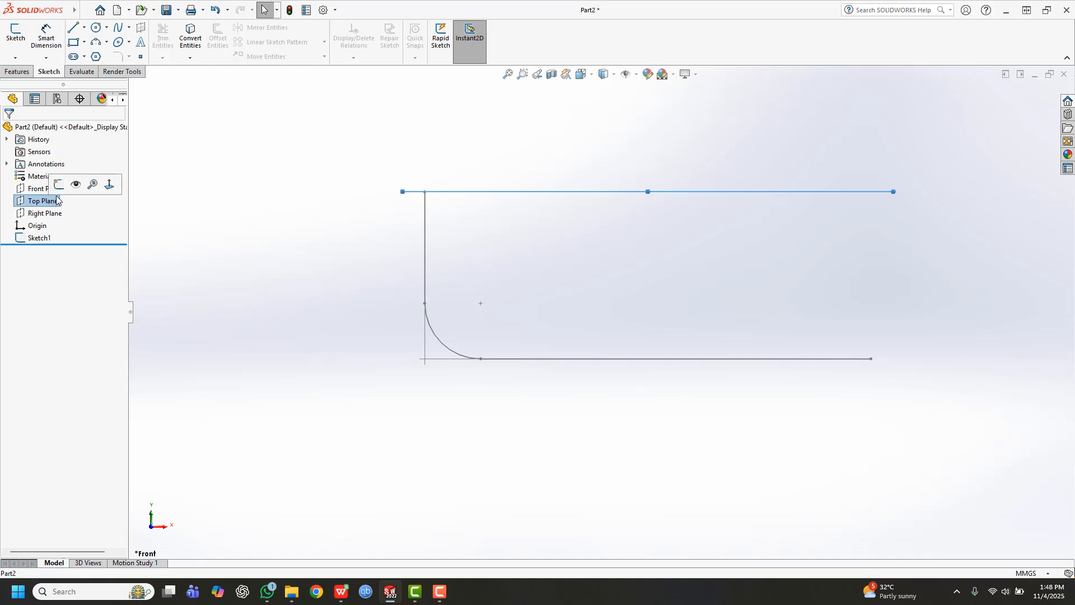
left_click(59, 189)
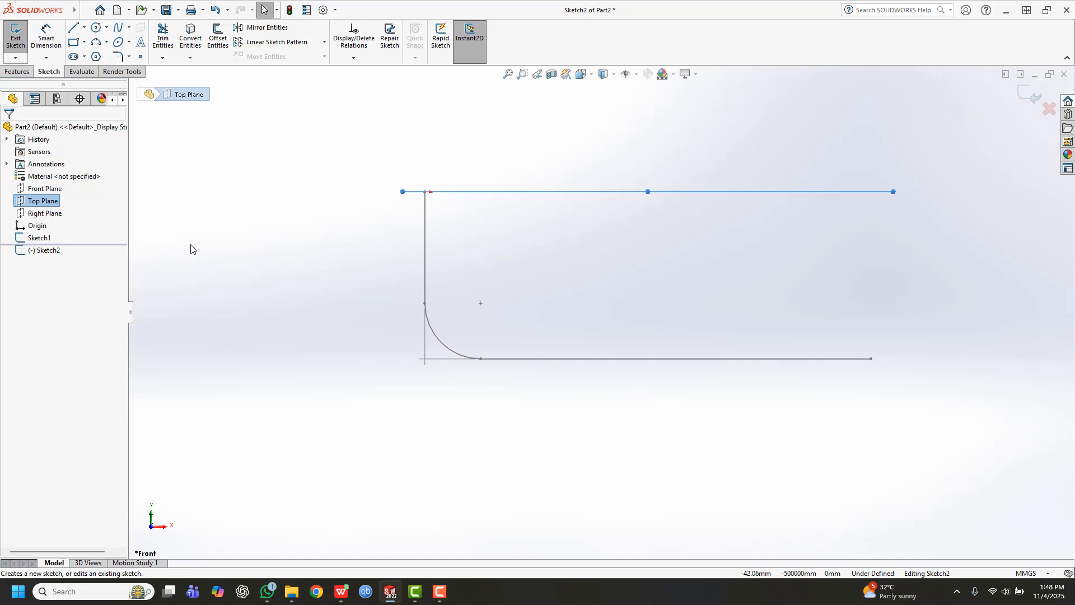
key("Delete")
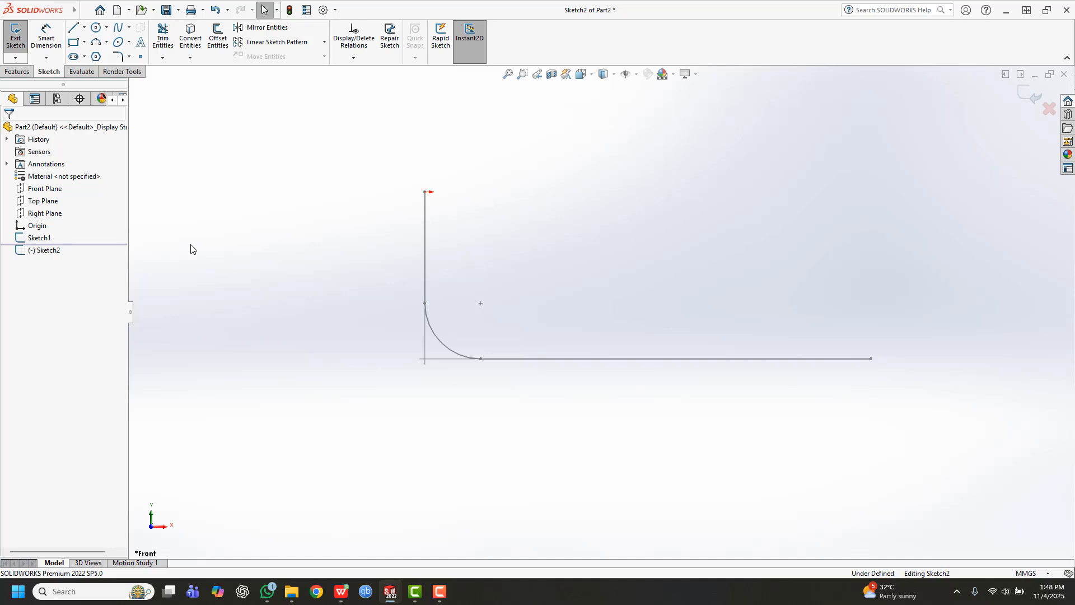
left_click(51, 203)
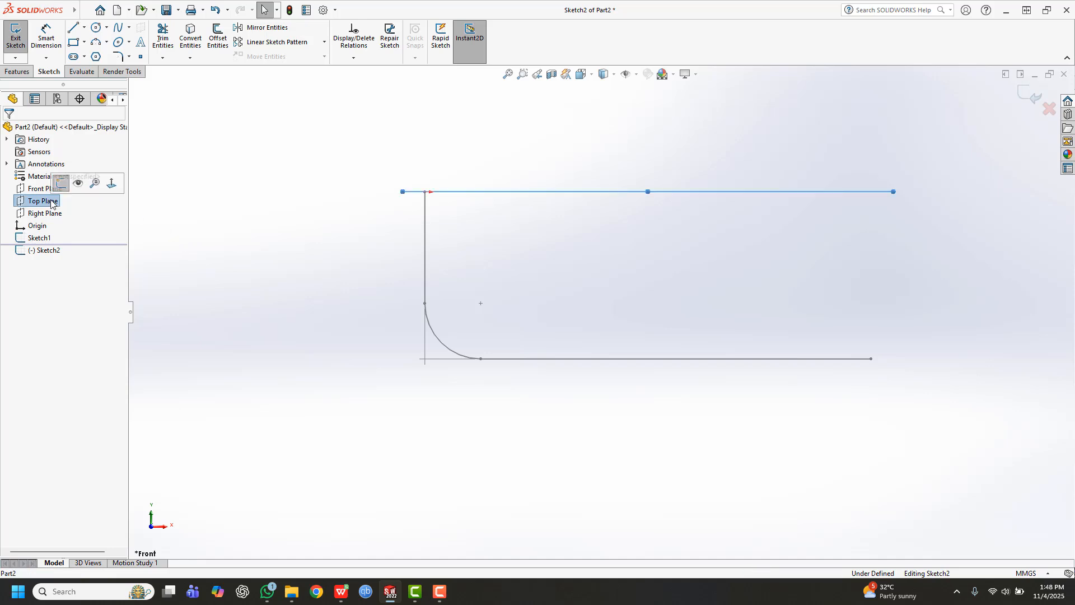
left_click(112, 184)
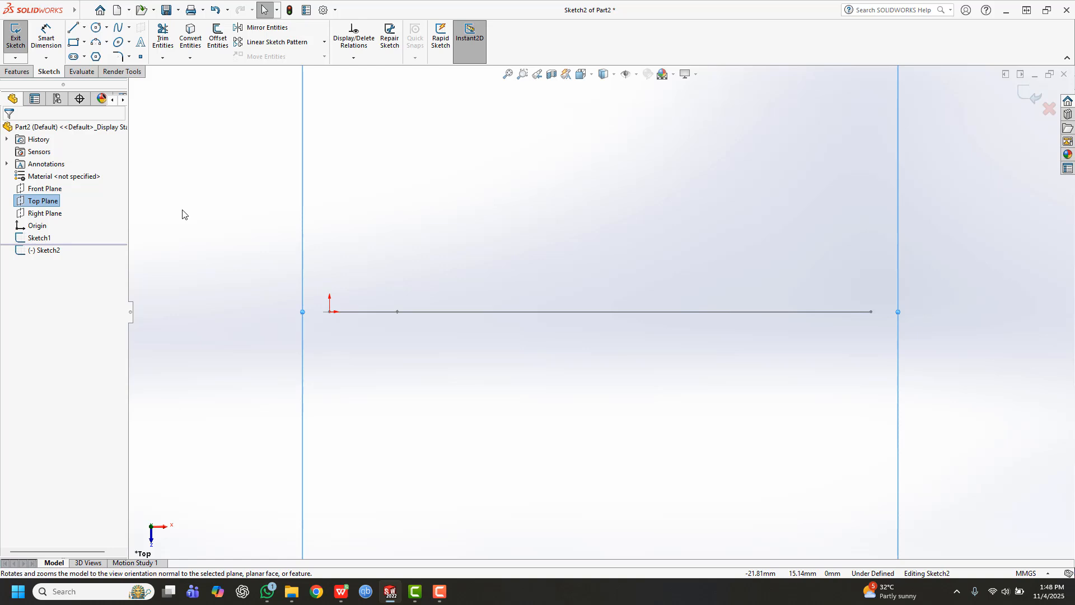
left_click(183, 210)
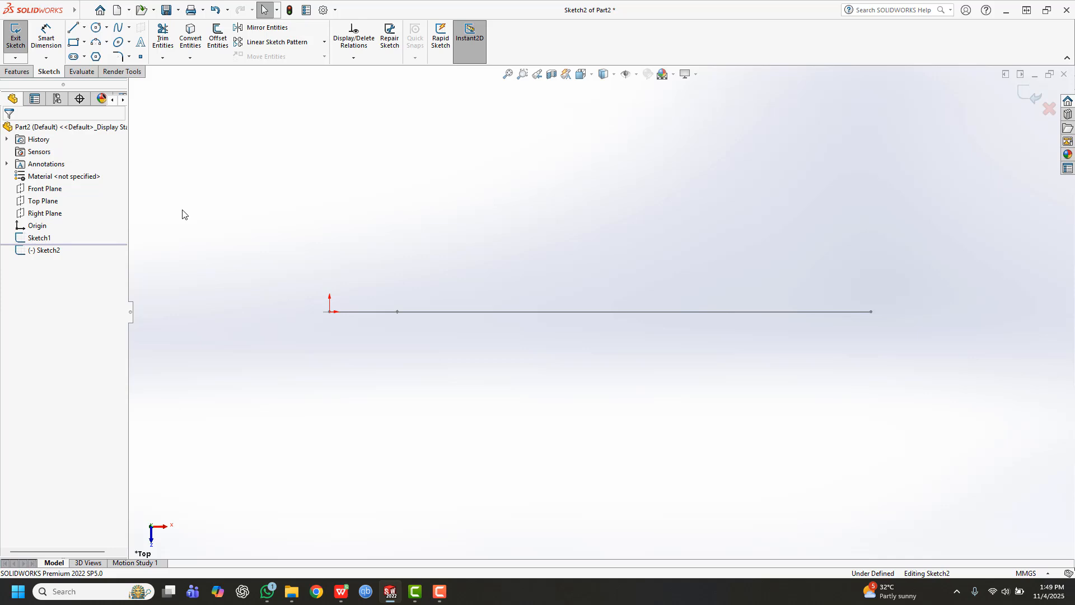
Sketch a 6-sided inscribed-circle polygon centred on the origin with a vertex straight below it, its inner circle about 8.6 mm in diameter
left_click(96, 56)
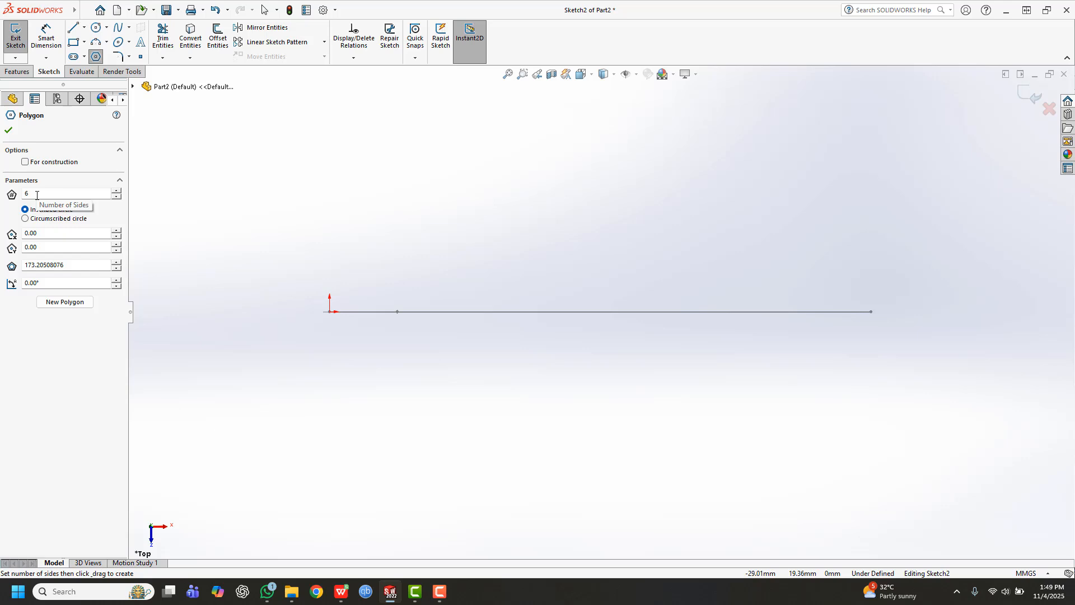
left_click(117, 197)
left_click(117, 191)
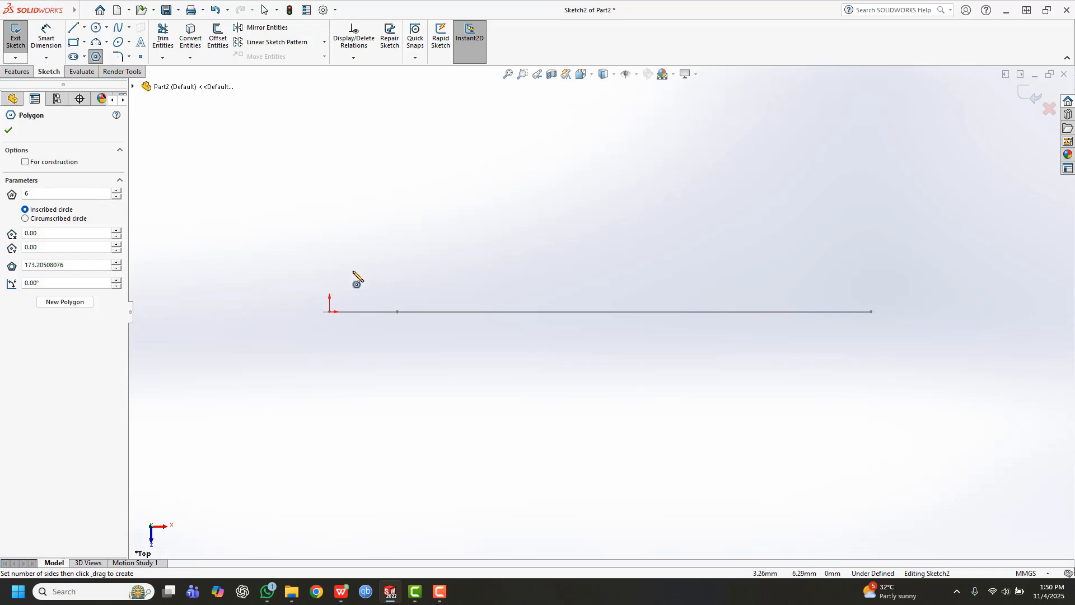
left_click(330, 312)
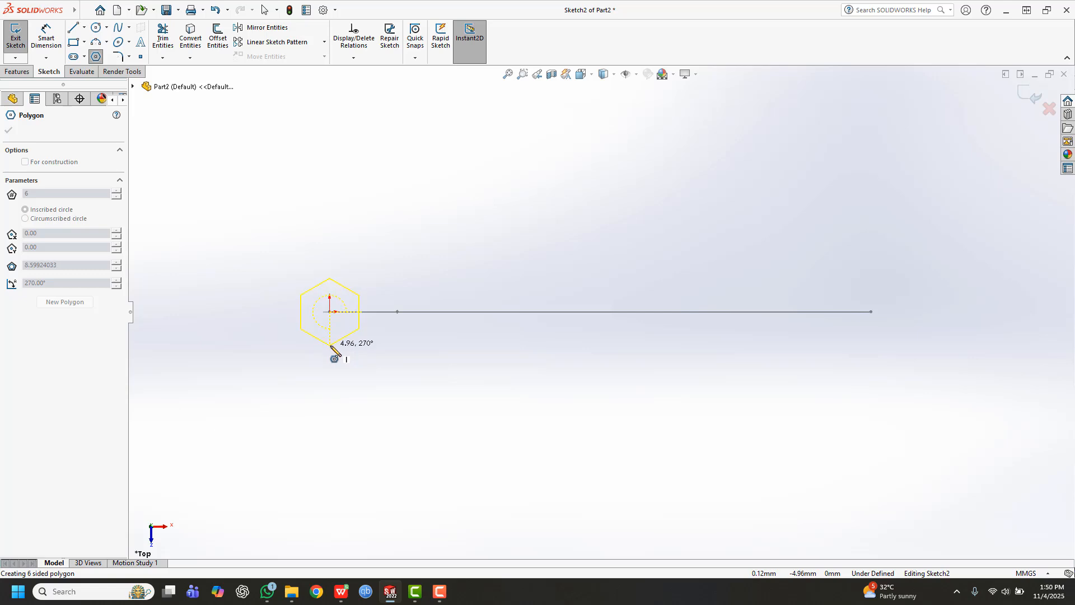
left_click(331, 346)
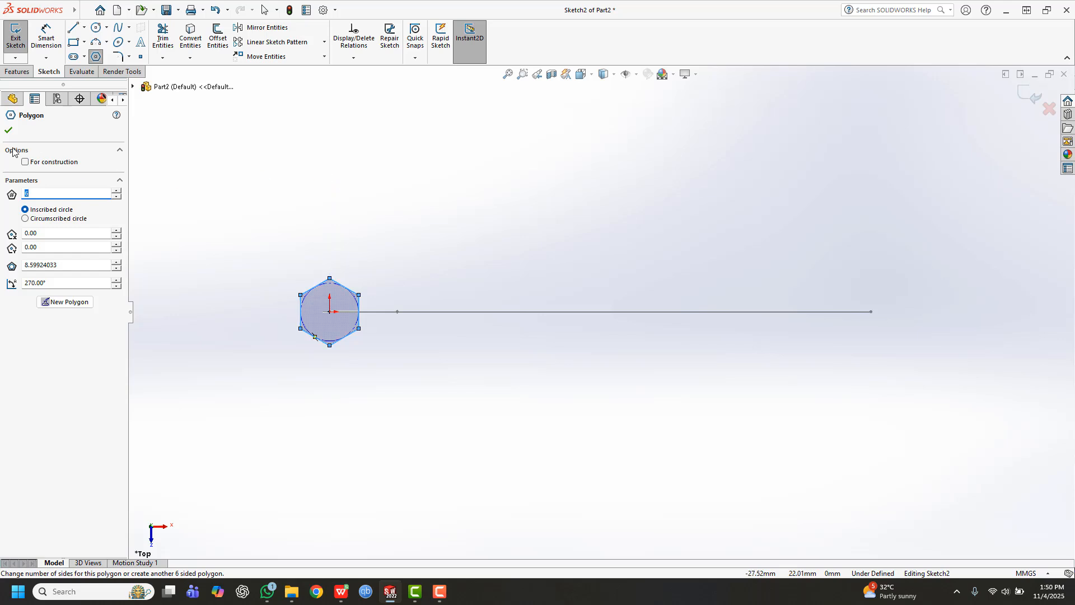
left_click(9, 131)
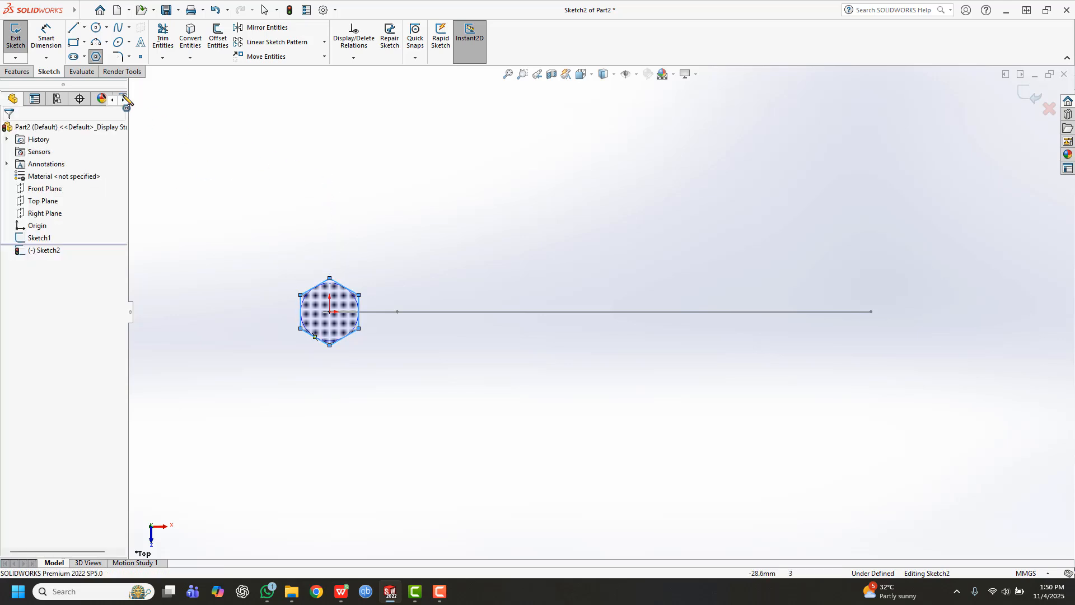
Dimension the hexagon's inner construction circle to a 5 mm diameter and finish the profile sketch
left_click(51, 42)
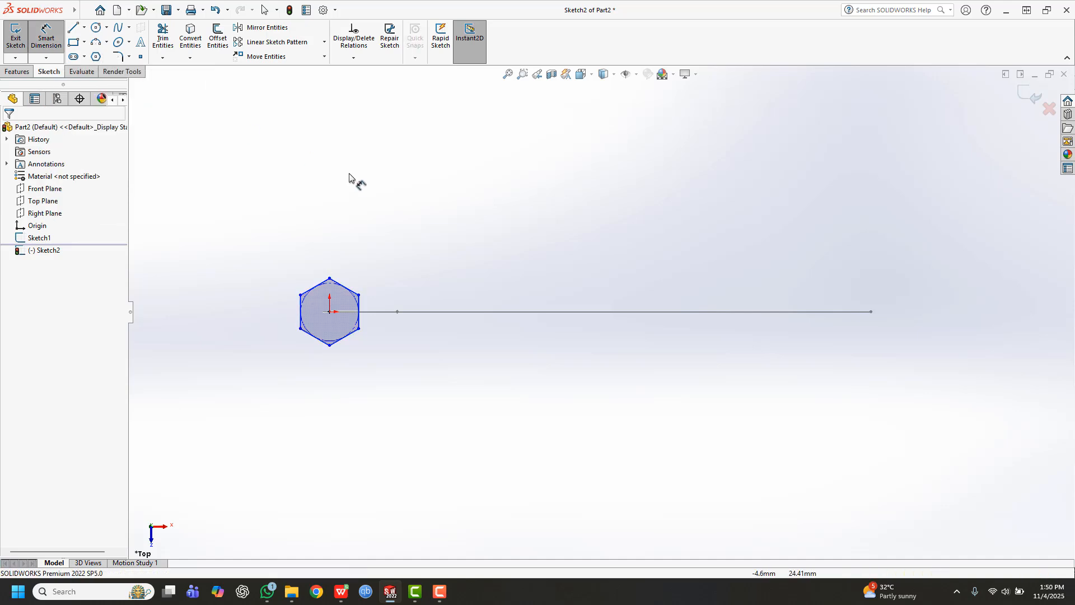
left_click(342, 288)
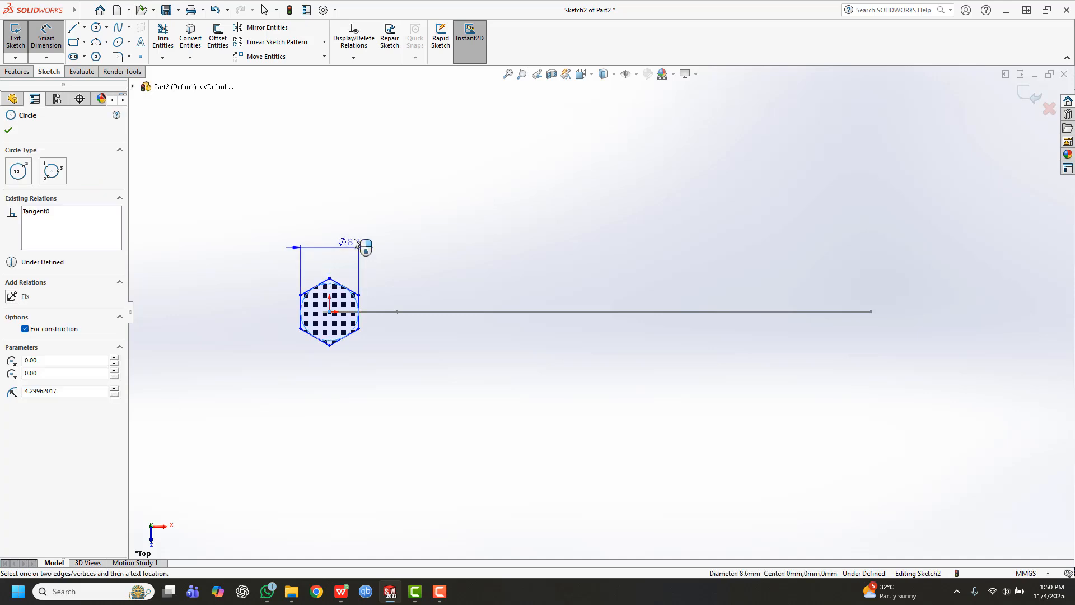
left_click(362, 262)
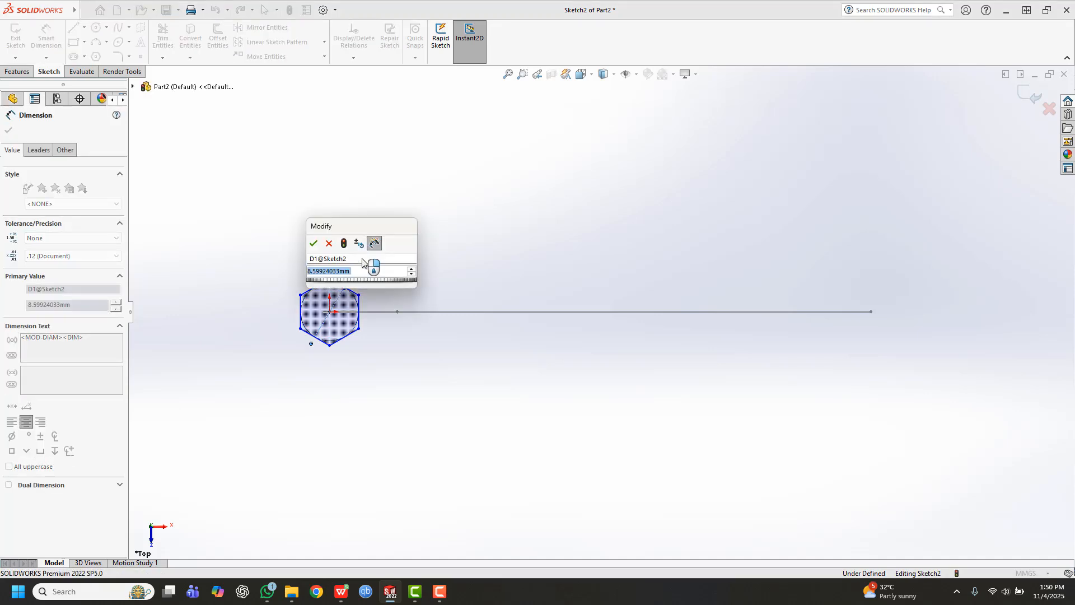
type("5")
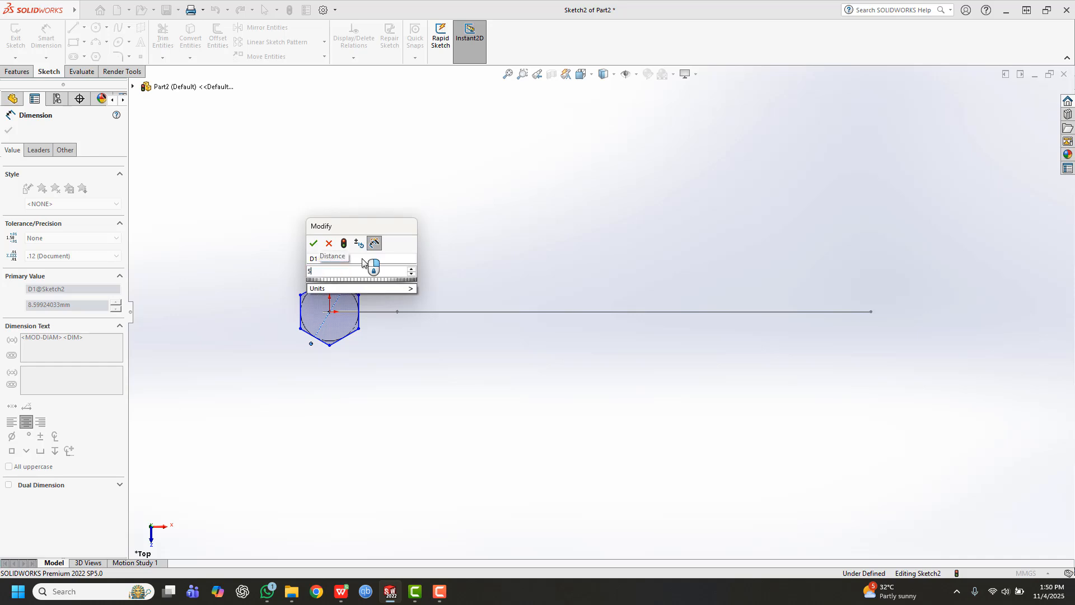
key("Return")
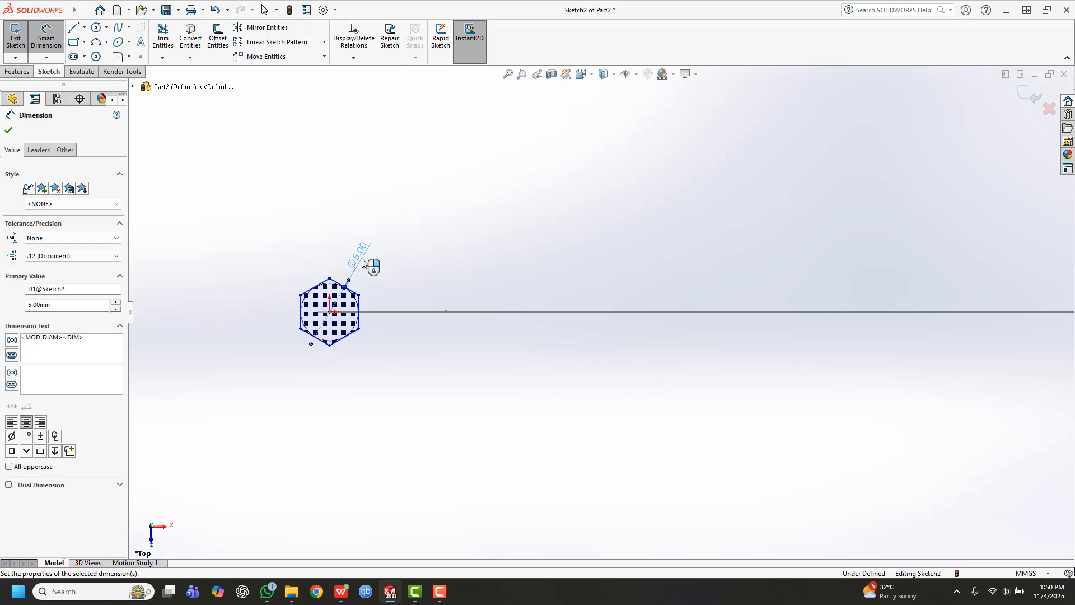
left_click(8, 129)
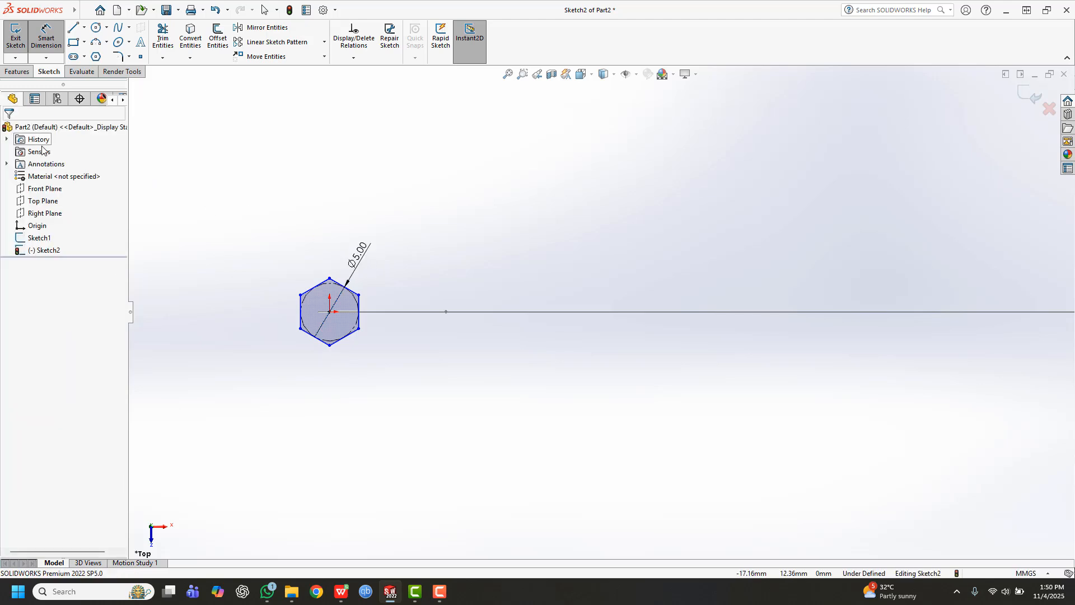
key("Escape")
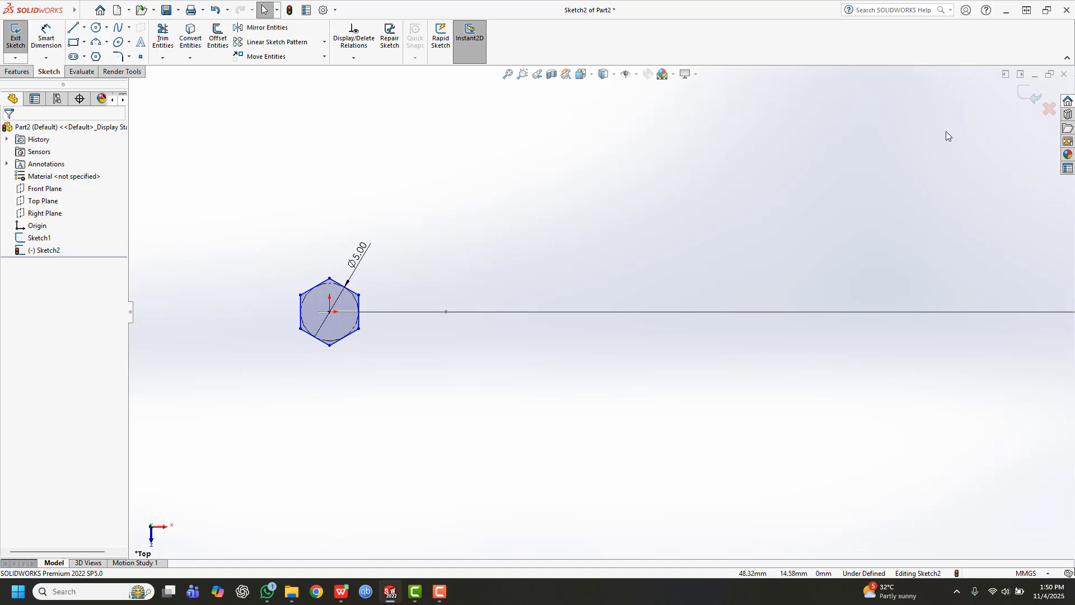
left_click(1028, 97)
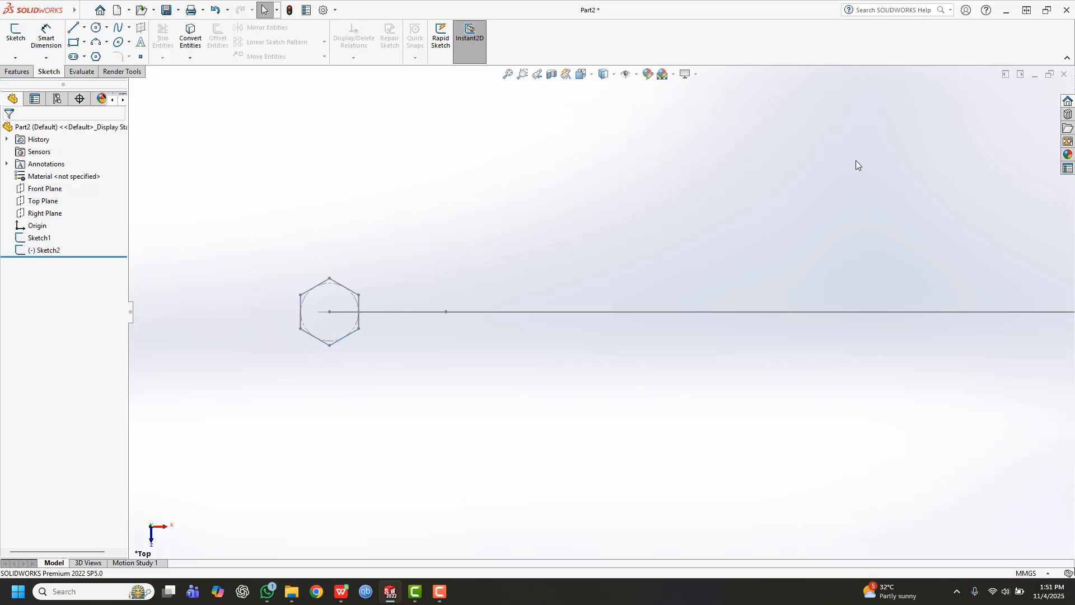
Create a swept boss with the hexagon sketch as profile and the filleted L-shaped sketch as path
key("ctrl+7")
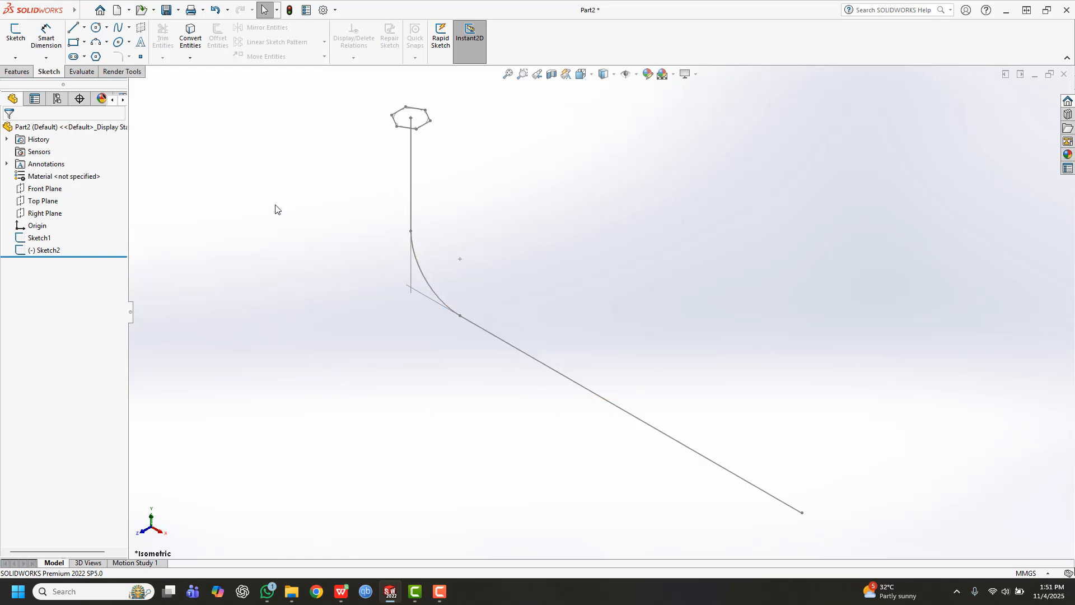
left_click(18, 73)
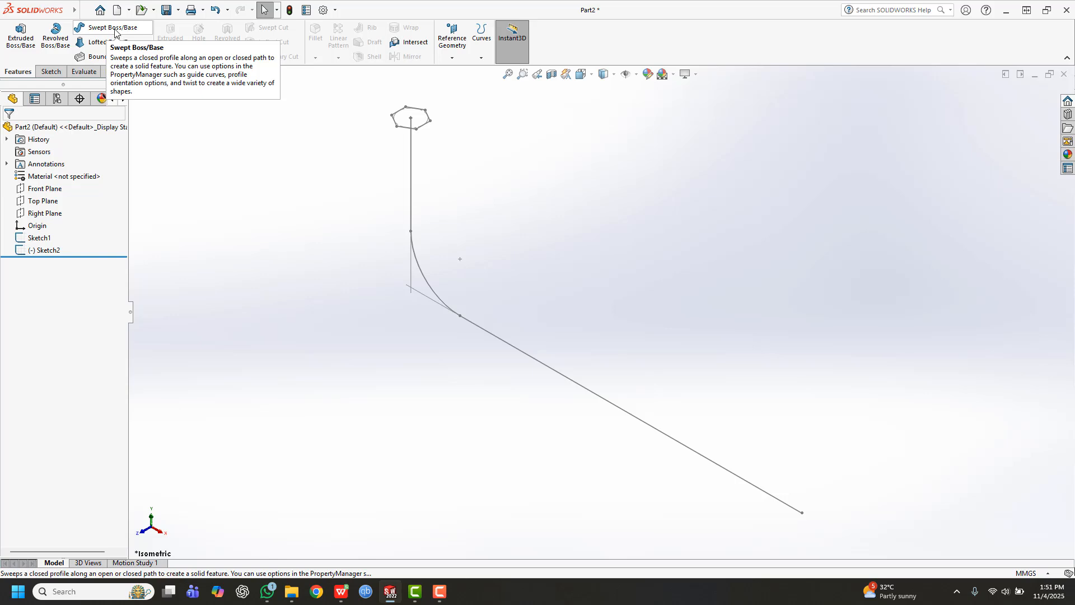
left_click(114, 29)
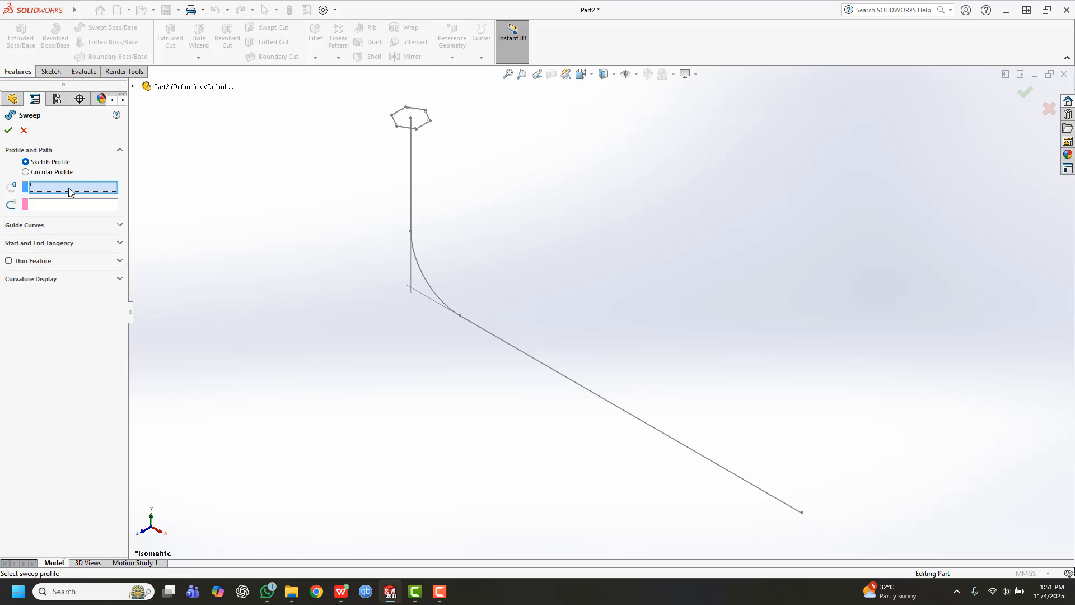
left_click(403, 130)
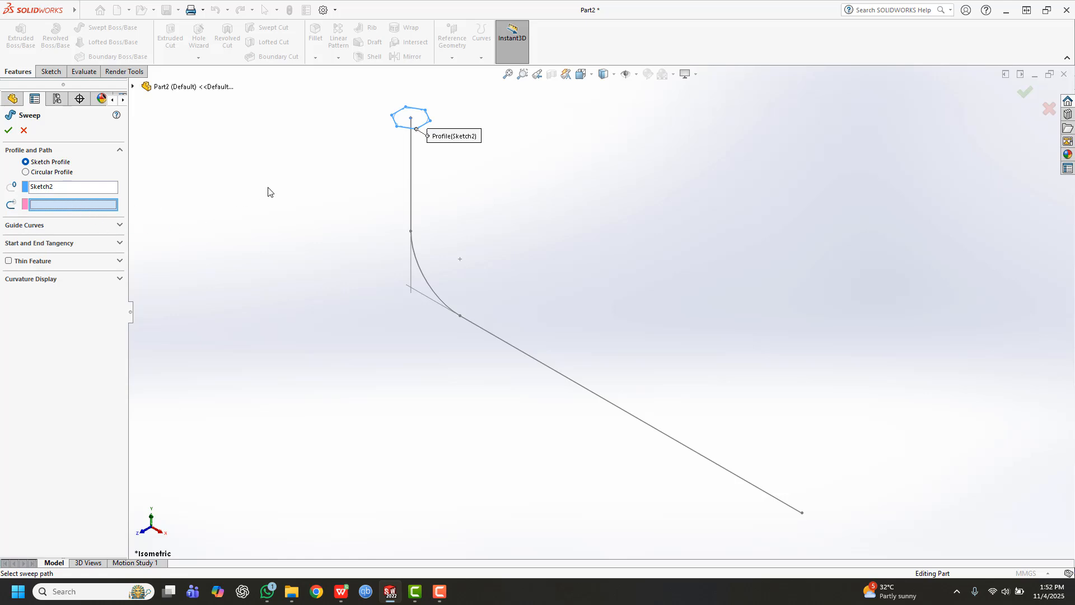
left_click(411, 174)
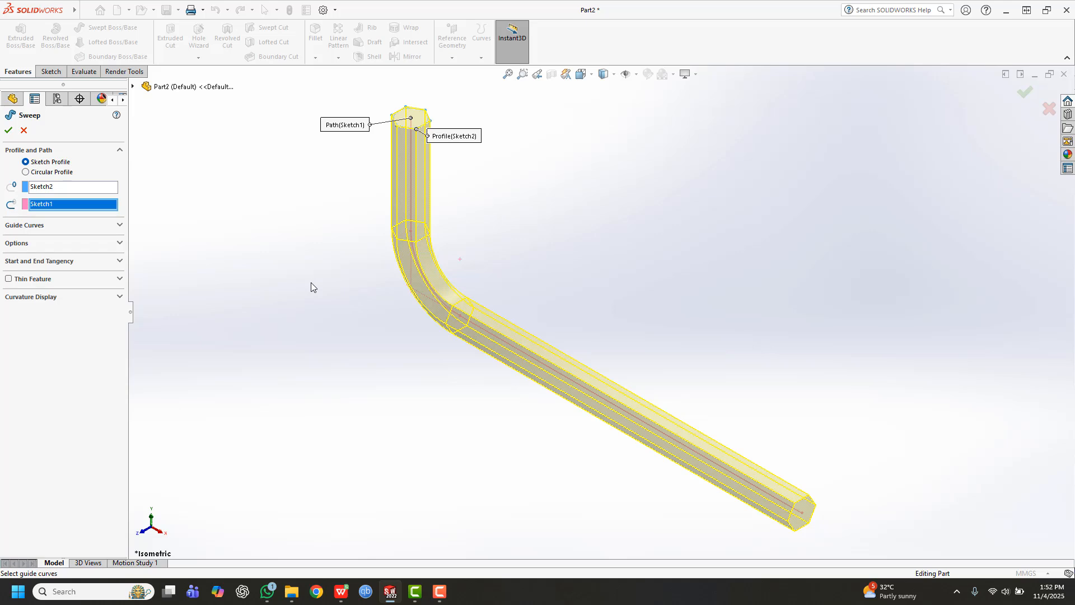
left_click(8, 130)
left_click(248, 196)
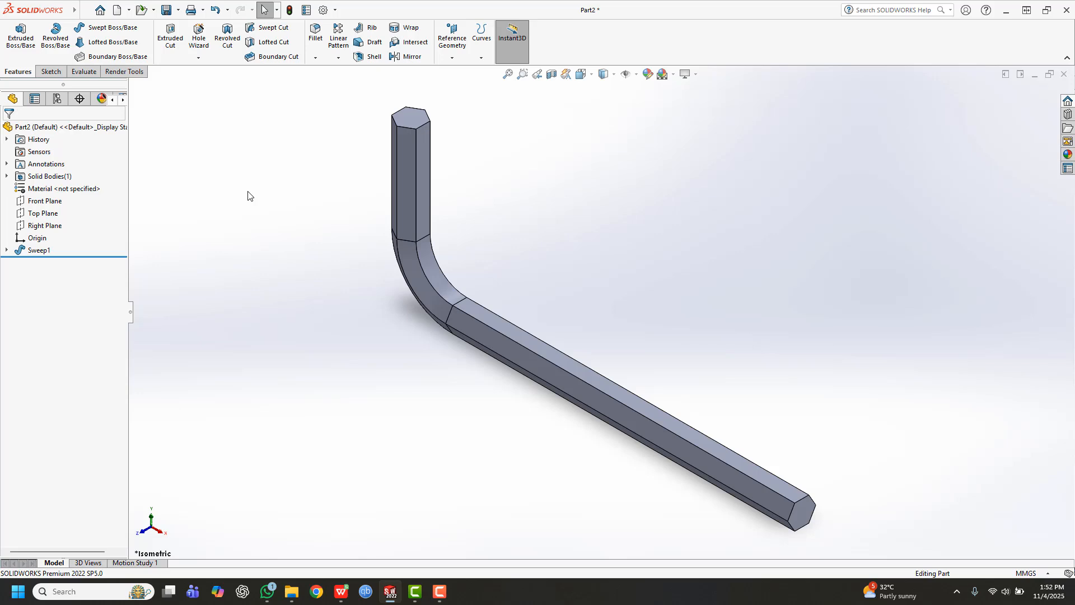
key("f")
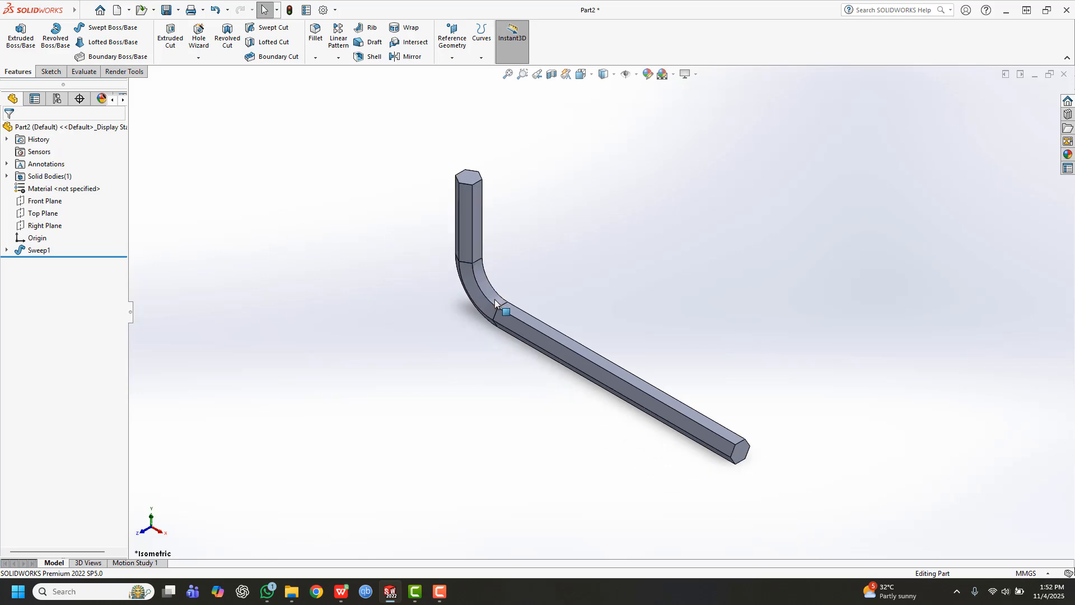
middle_click_drag(495, 303, 508, 344)
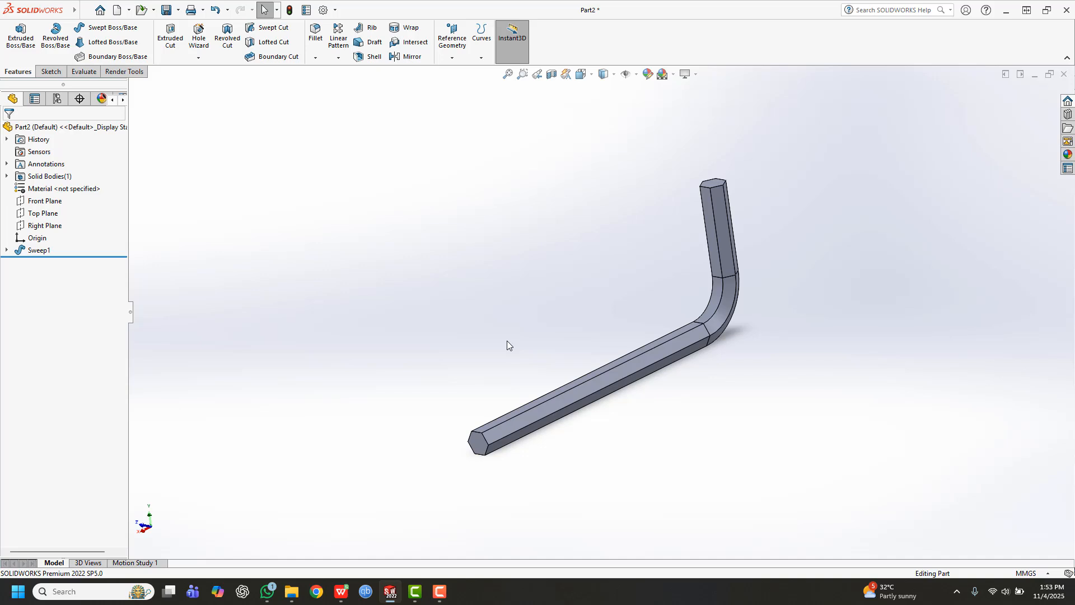
scroll(693, 245, "down", 3)
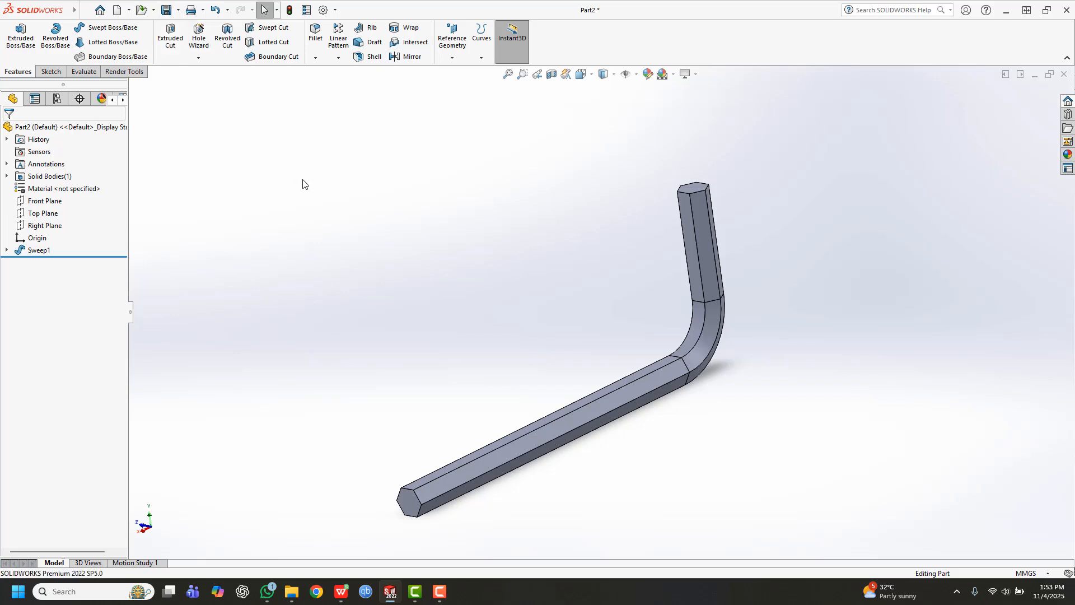
Start saving the part and browse My Passport (F:) through DATA 2, Usaha and Project YouTube to the folder named after a person
key("ctrl+s")
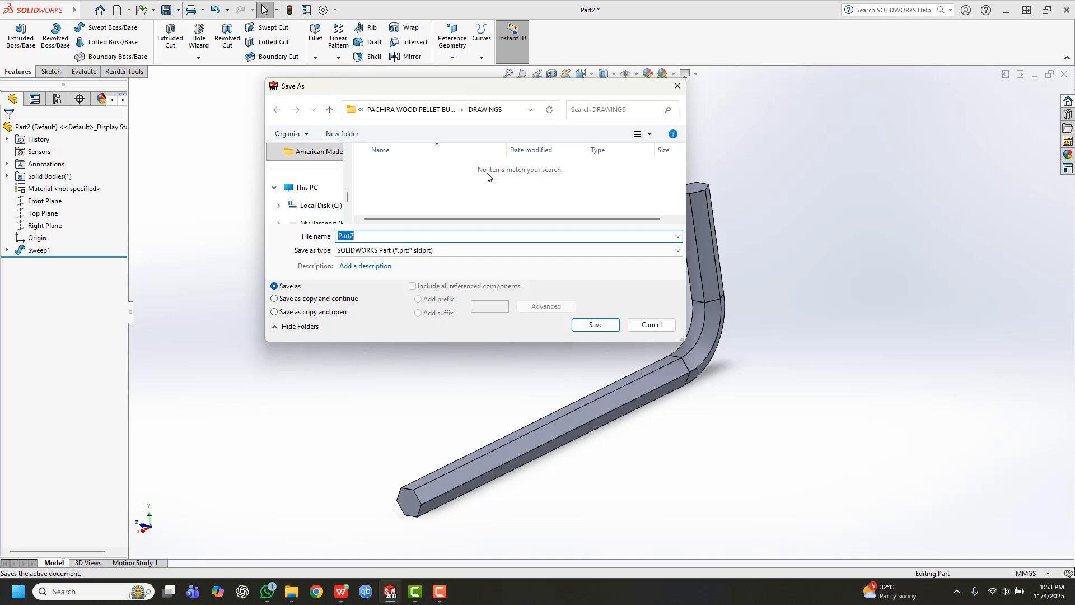
left_click(429, 110)
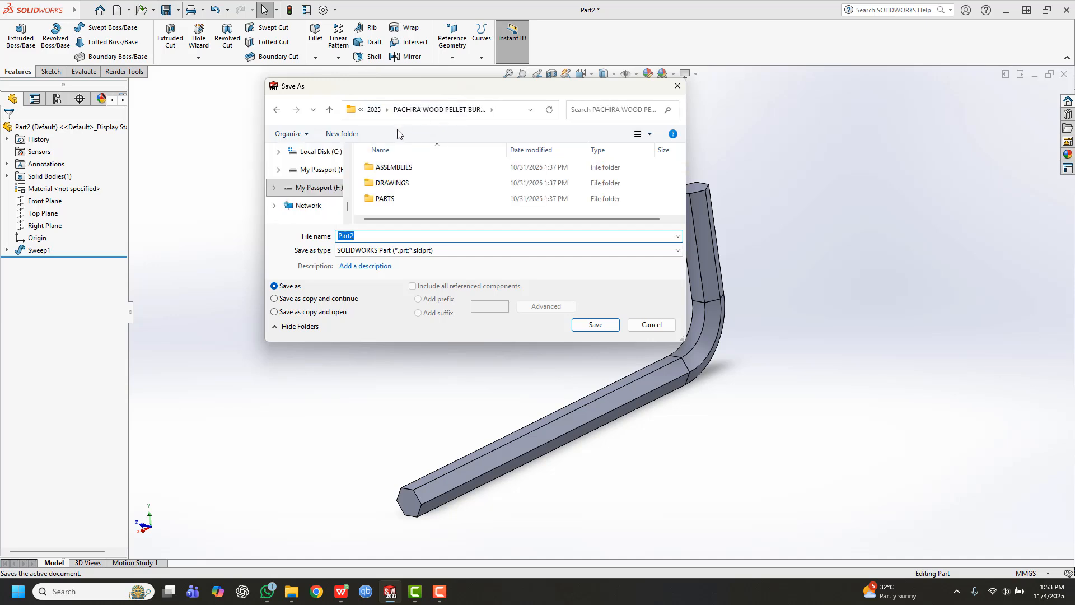
left_click(319, 173)
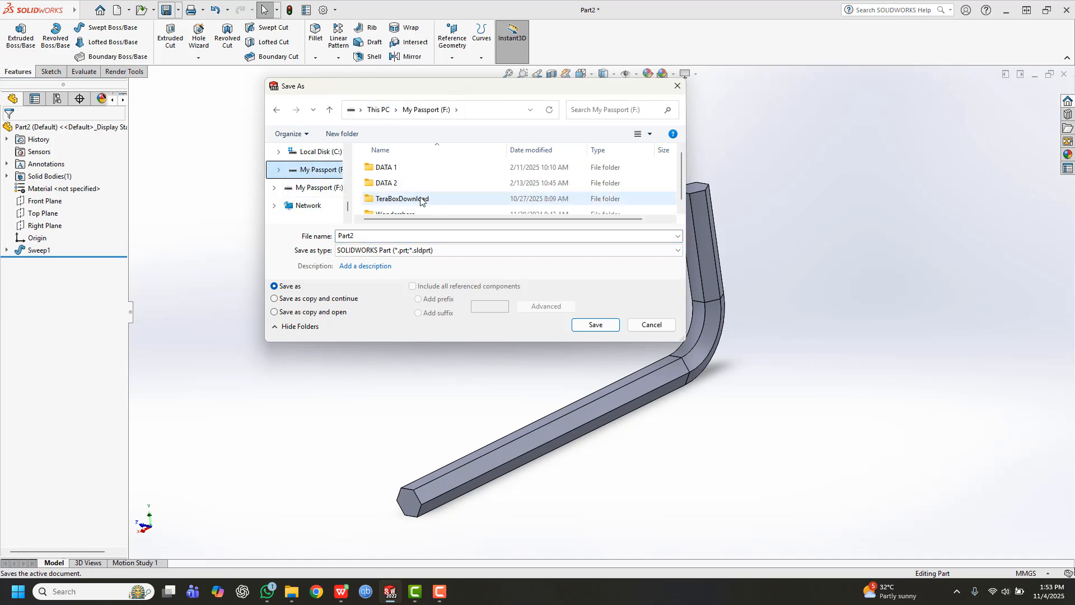
double_click(412, 190)
scroll(412, 191, "down", 1)
scroll(412, 191, "down", 4)
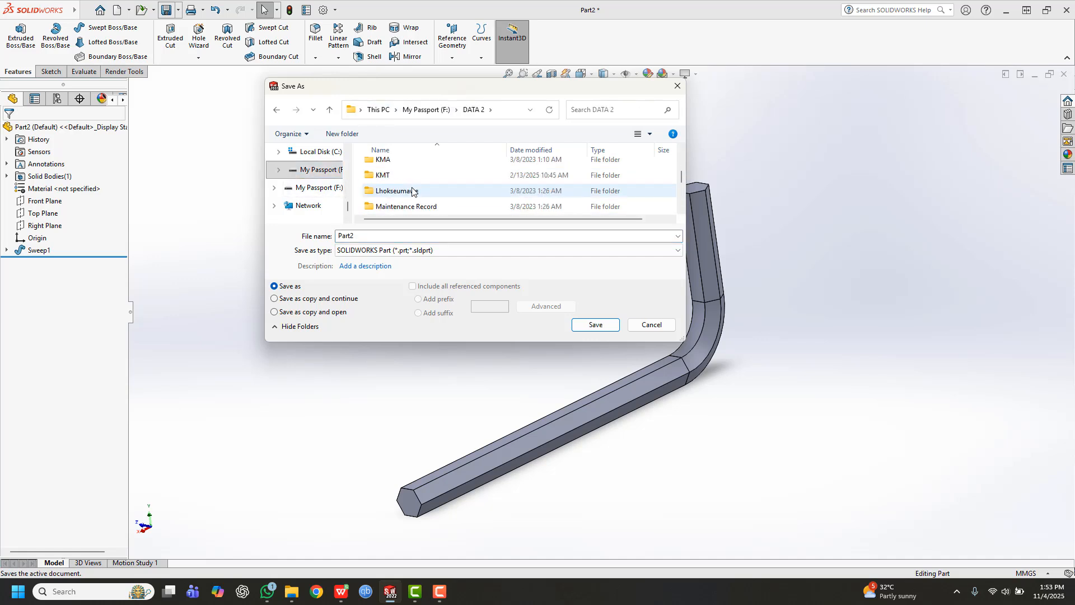
scroll(413, 191, "down", 1)
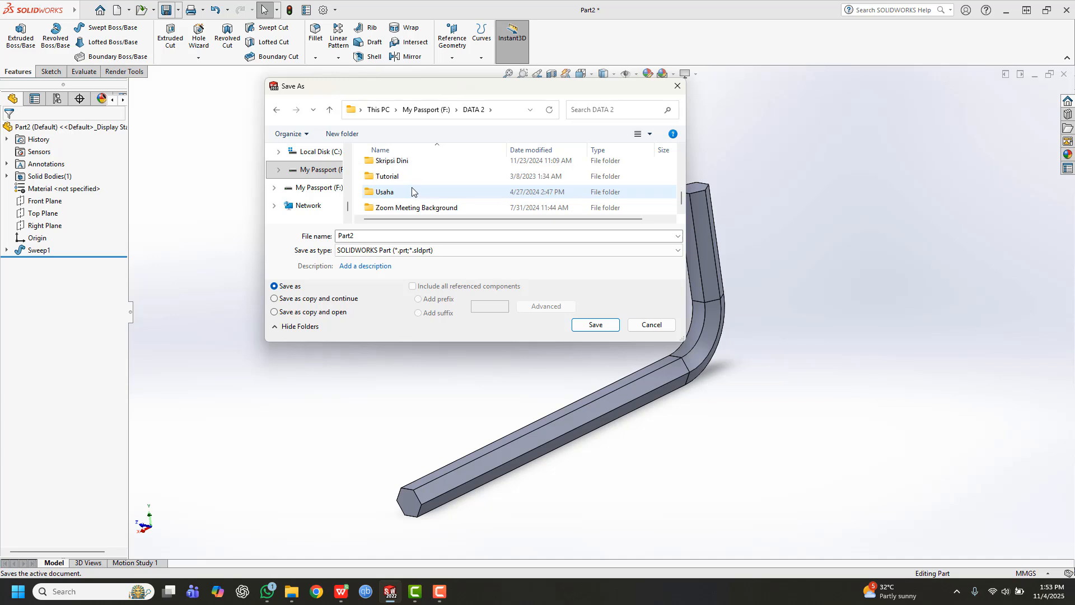
double_click(395, 195)
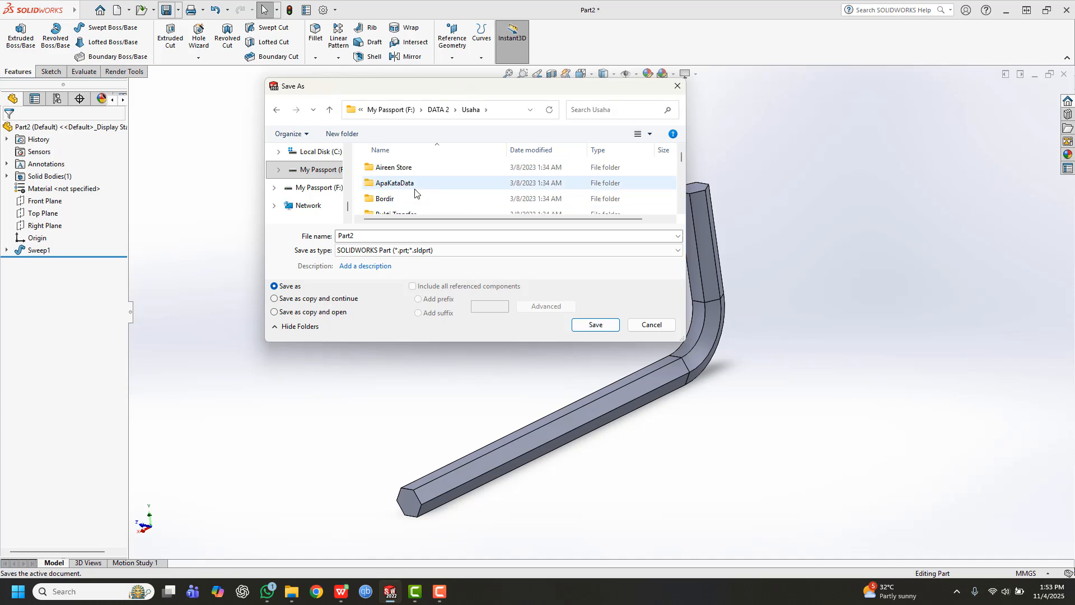
scroll(414, 193, "down", 4)
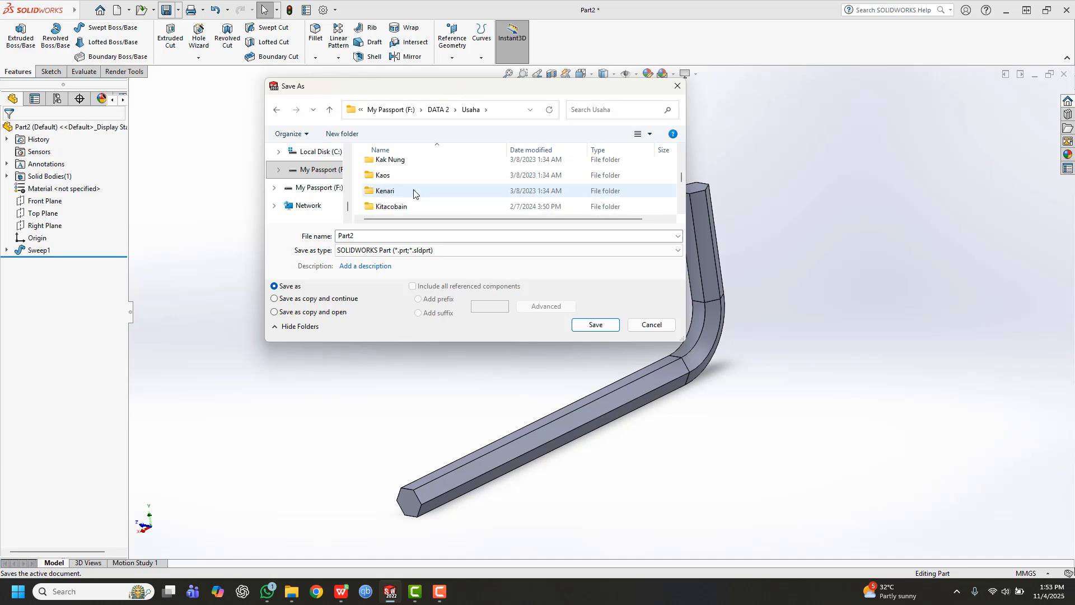
scroll(414, 194, "down", 3)
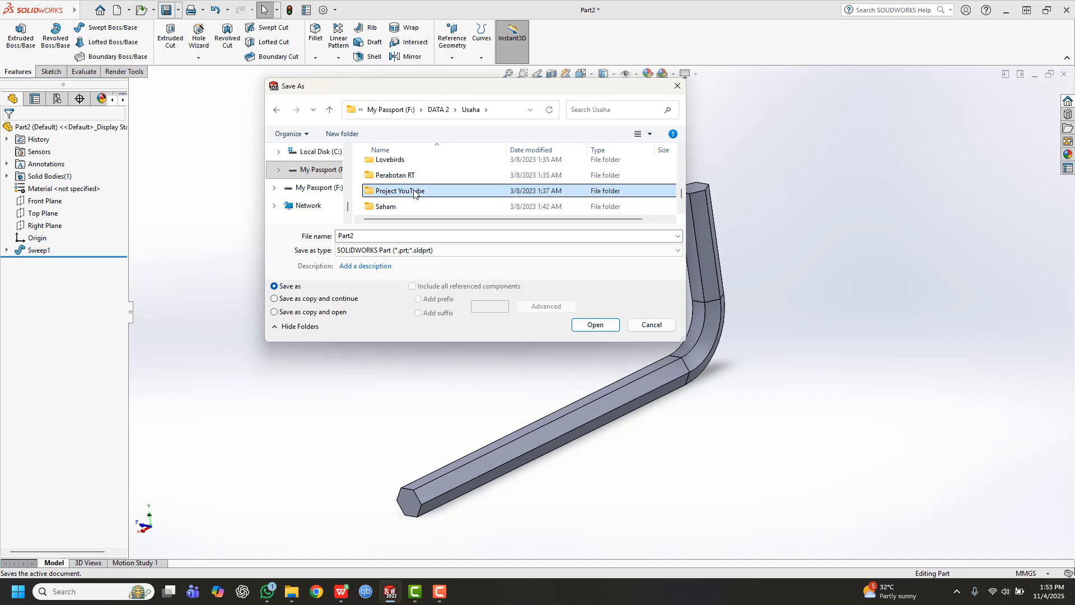
double_click(413, 192)
double_click(409, 169)
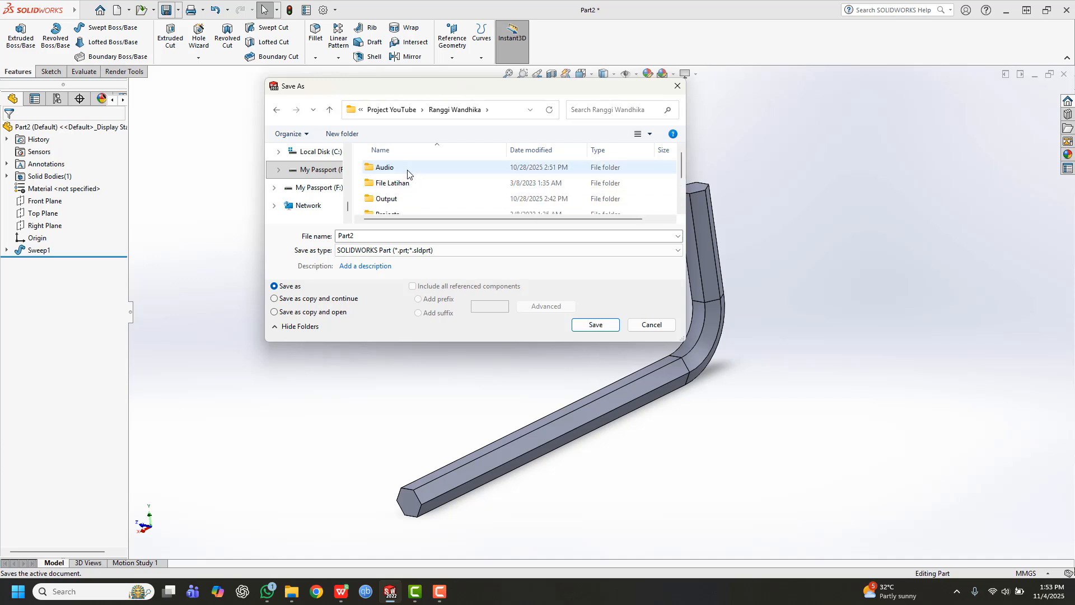
Choose the Belajar SolidWorks Dari Nol folder inside the SolidWorks folder as the save location
scroll(406, 186, "down", 1)
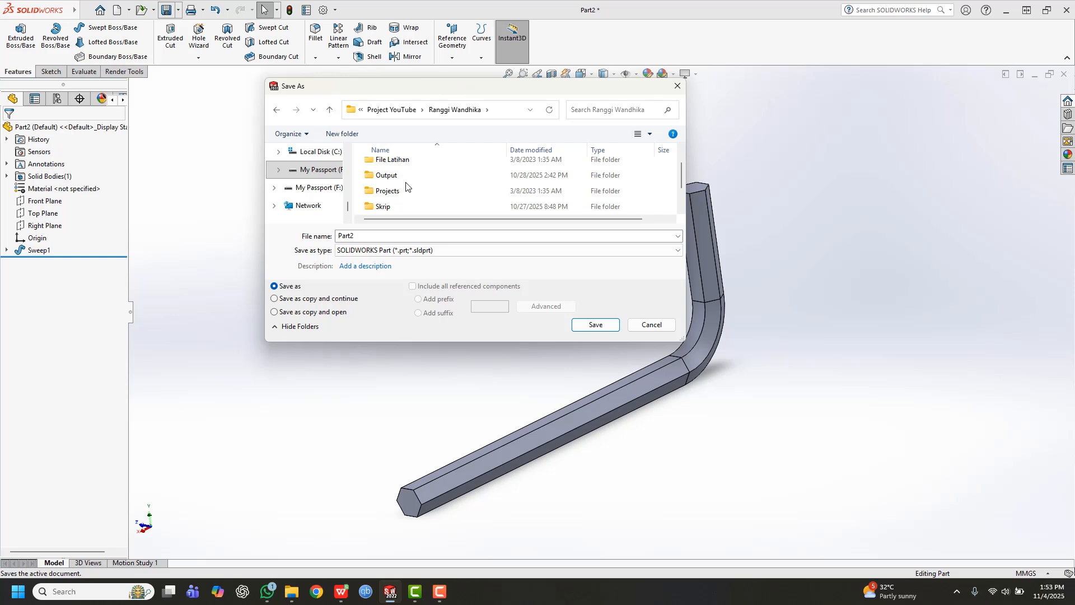
scroll(407, 185, "down", 2)
left_click(408, 193)
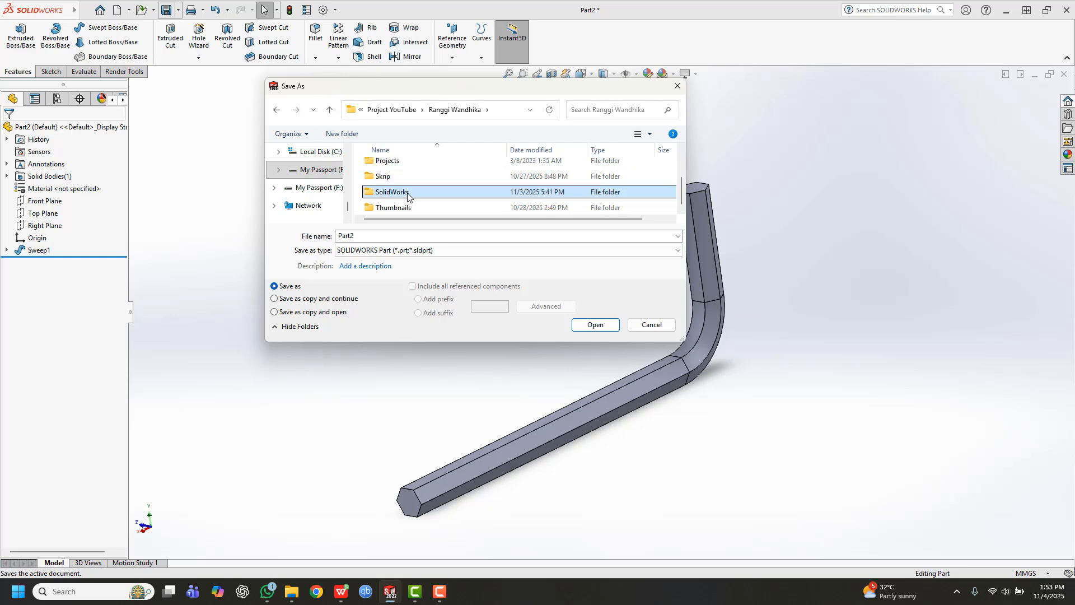
double_click(407, 193)
double_click(373, 234)
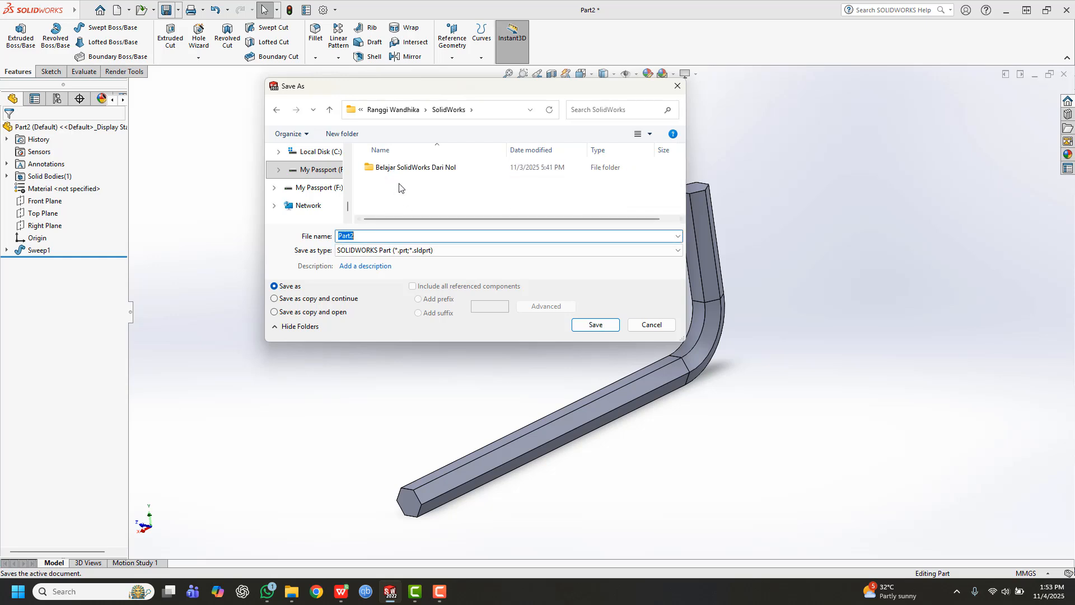
double_click(392, 168)
Name the part file Kunci-L and save it as a SOLIDWORKS Part
double_click(377, 237)
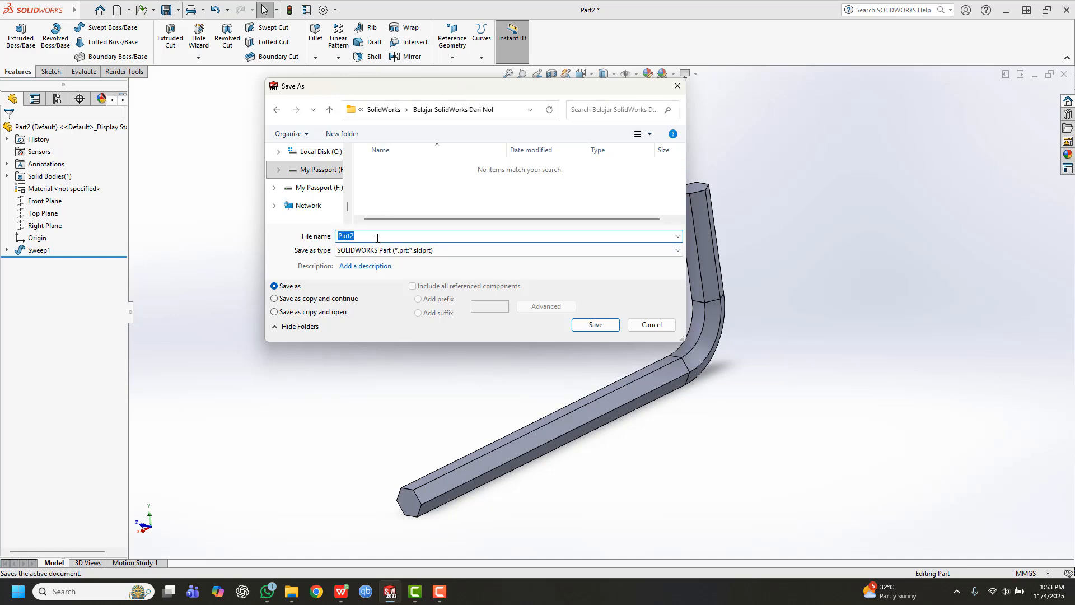
type("Kunc")
type("i-L")
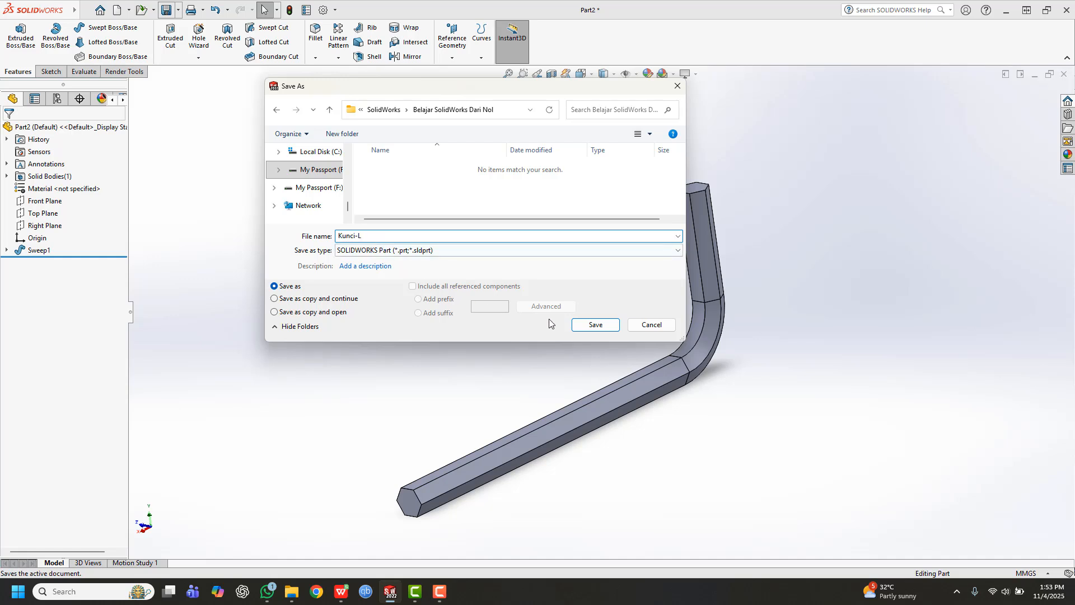
left_click(595, 325)
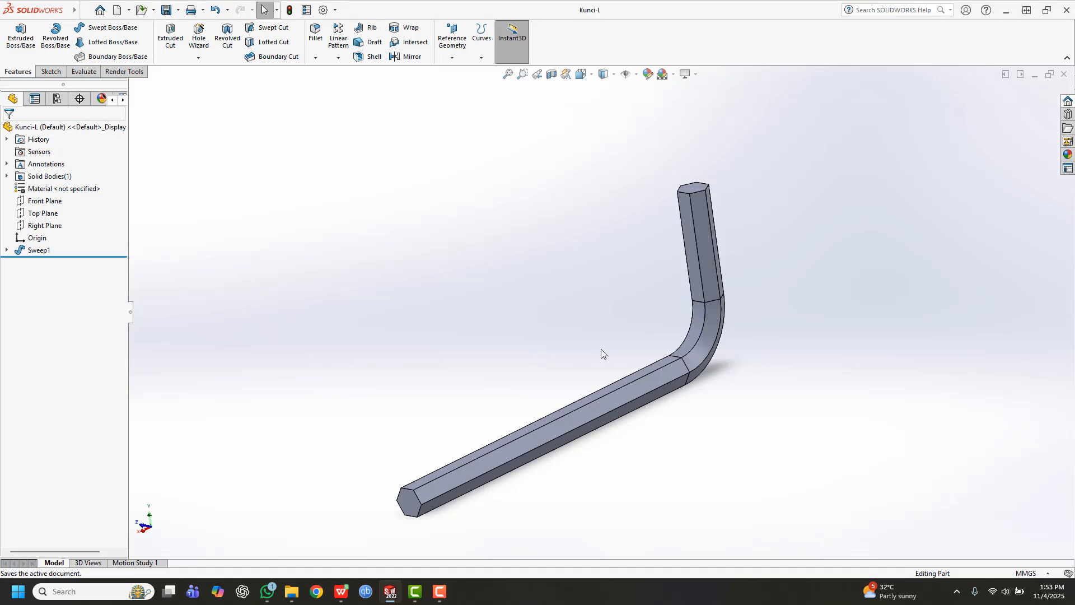
scroll(601, 349, "down", 1)
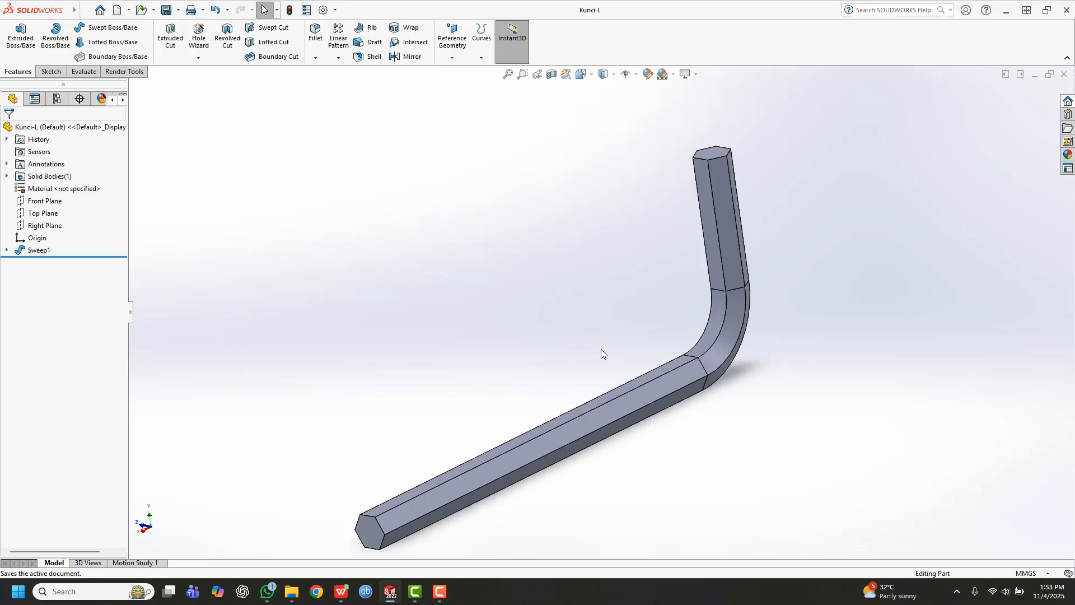